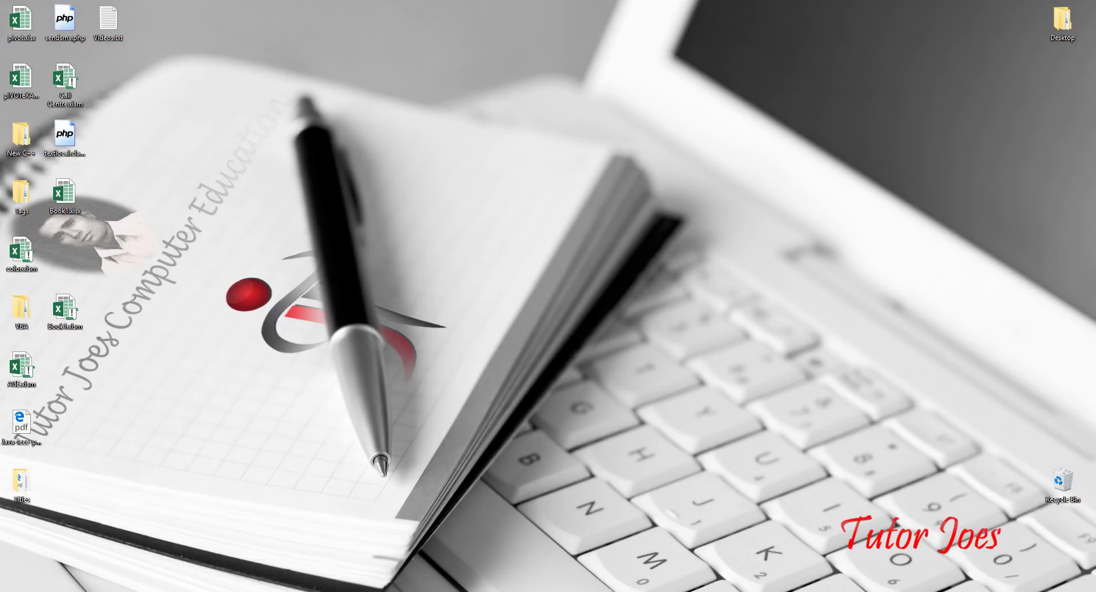
# Launch Excel 2016 from the Start menu and create a new blank workbook, Book1
pyautogui.press('super')
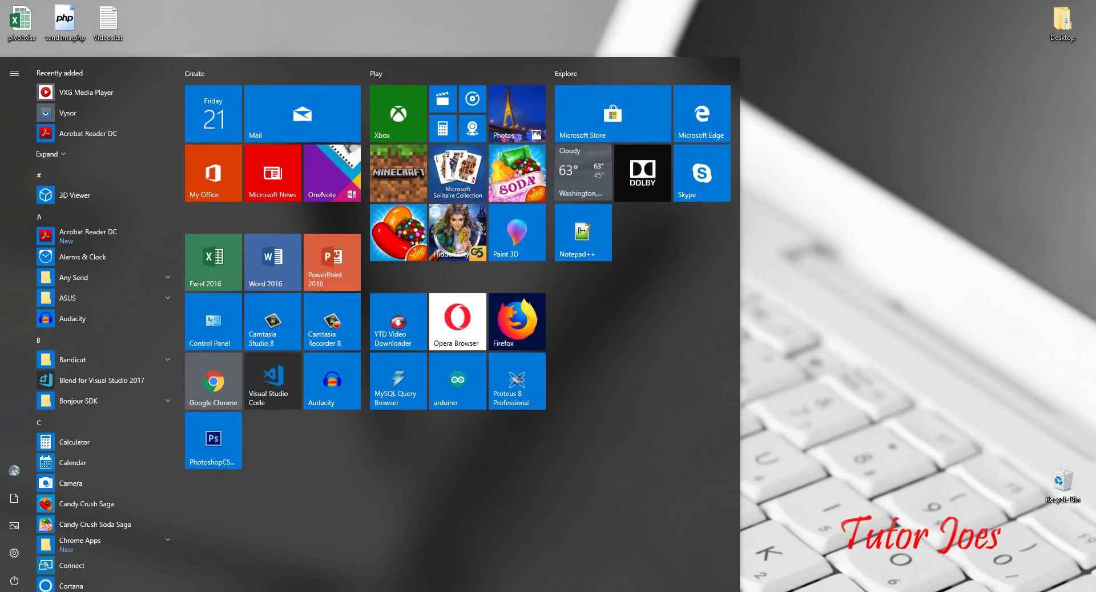
pyautogui.click(215, 280)
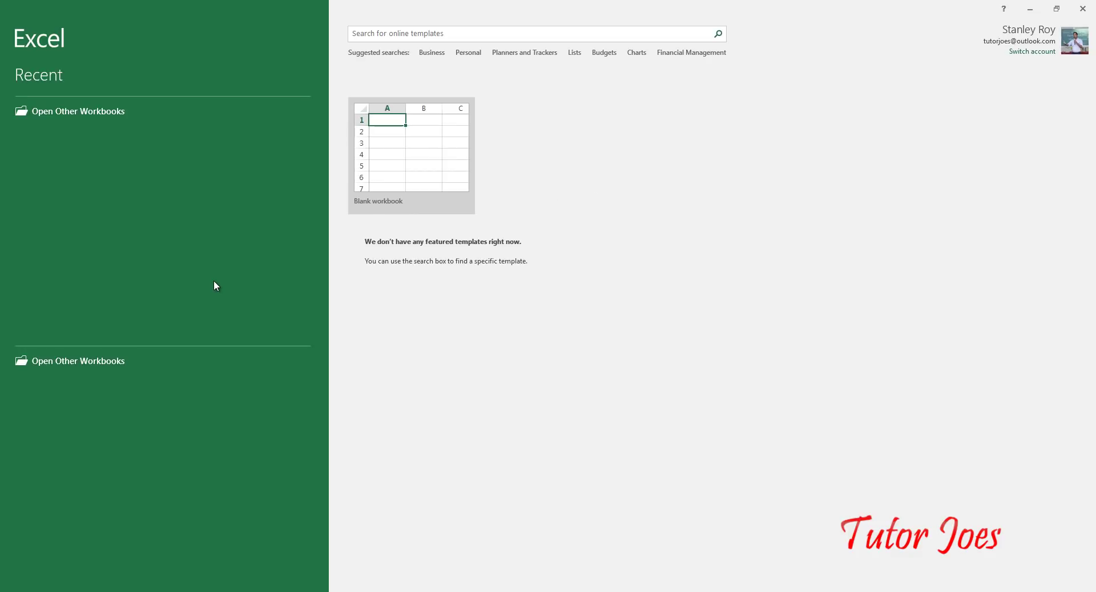
pyautogui.click(420, 165)
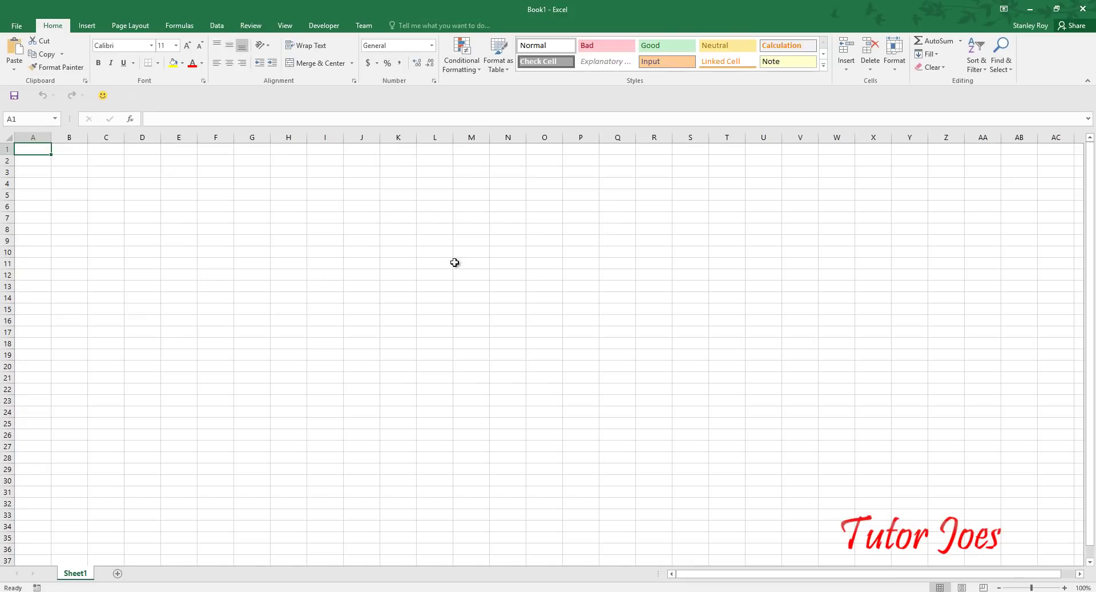
# Enter 1234 in A1, 2548 in A2 and ABC123 in A3, then select column A
pyautogui.scroll(6, 450, 271)
pyautogui.scroll(3, 450, 271)
pyautogui.scroll(3, 449, 271)
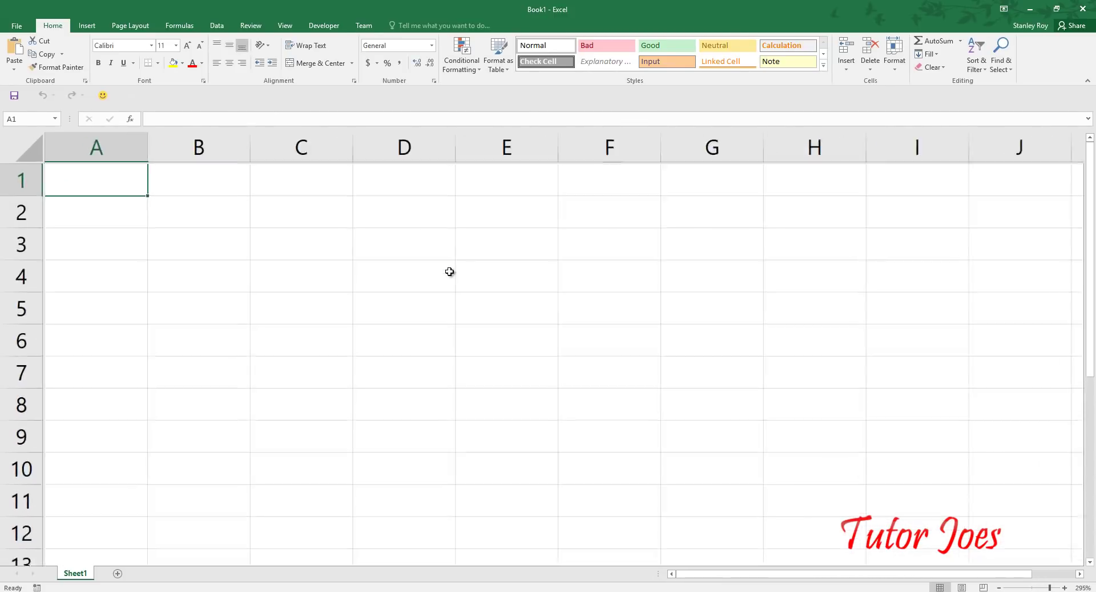
pyautogui.scroll(1, 449, 271)
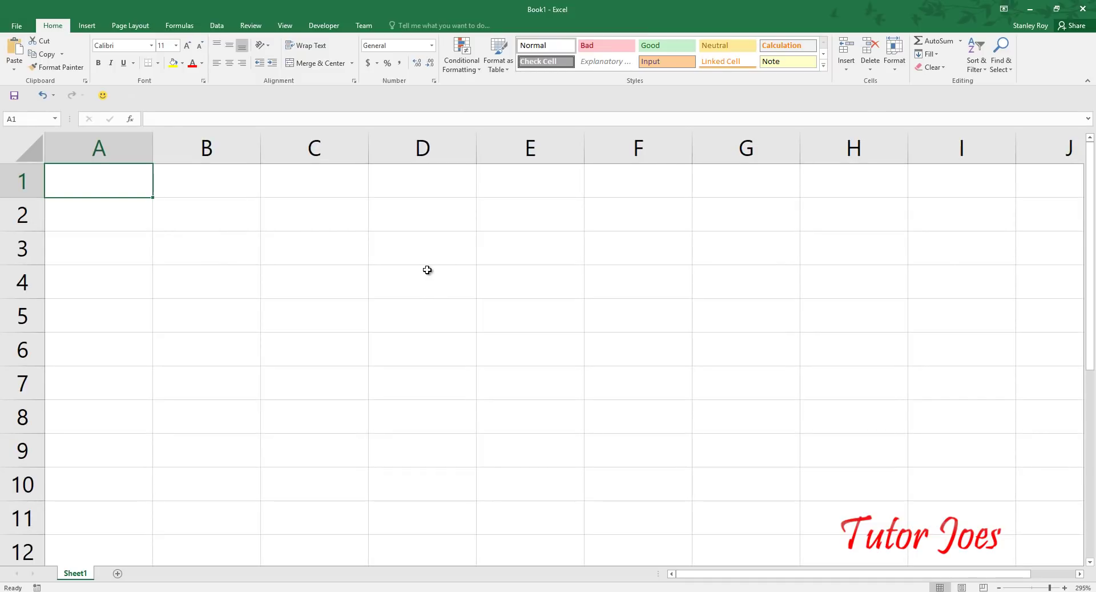
pyautogui.write('123')
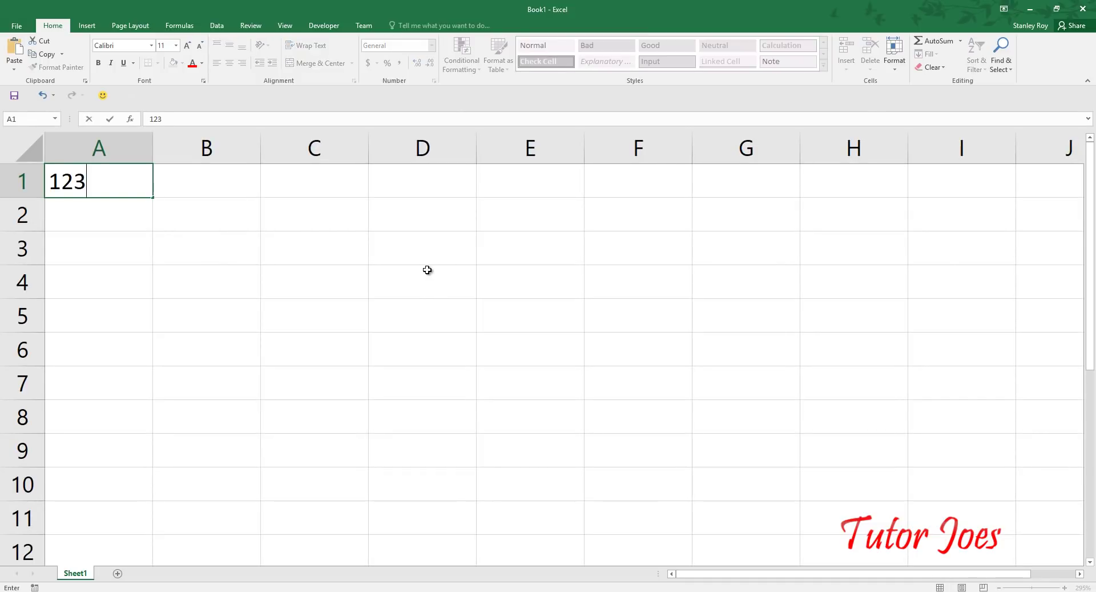
pyautogui.write('4')
pyautogui.press('Return')
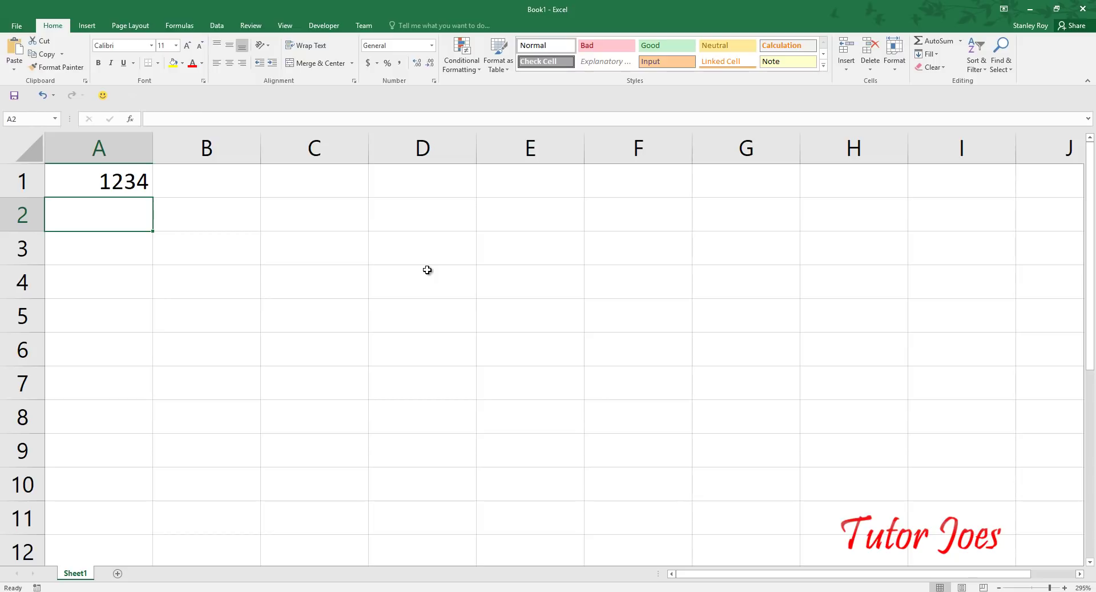
pyautogui.write('2548')
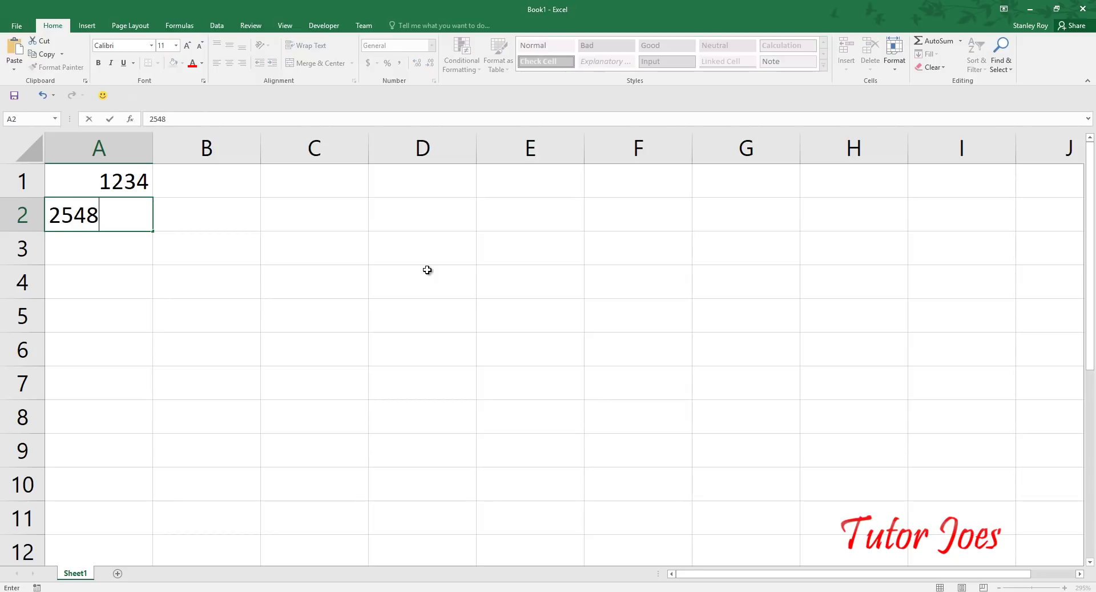
pyautogui.click(146, 327)
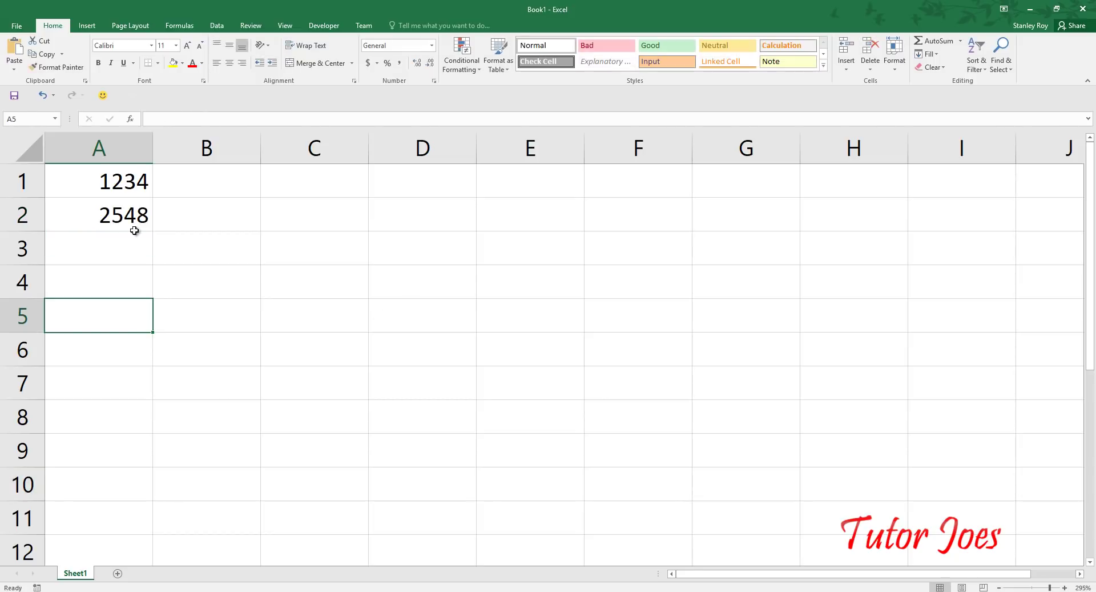
pyautogui.click(117, 245)
pyautogui.write('AB')
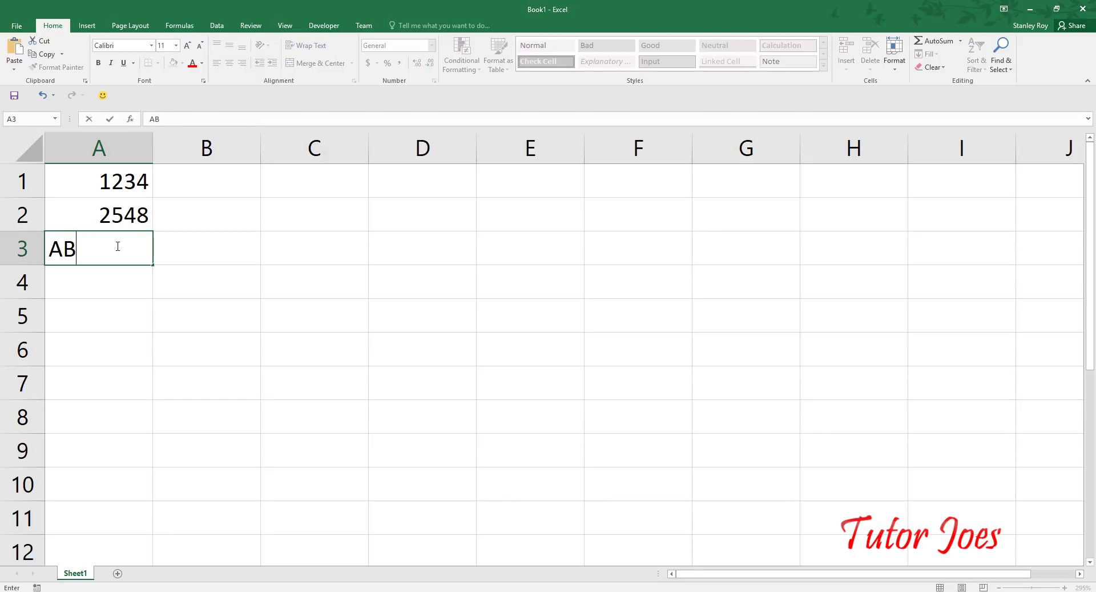
pyautogui.write('C123')
pyautogui.press('Return')
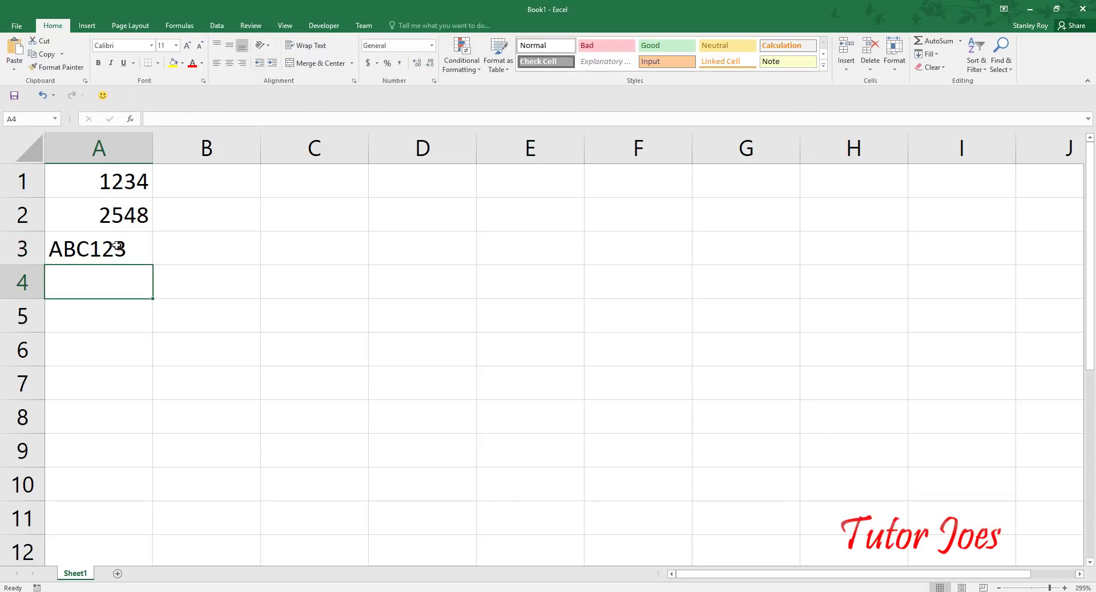
pyautogui.click(117, 148)
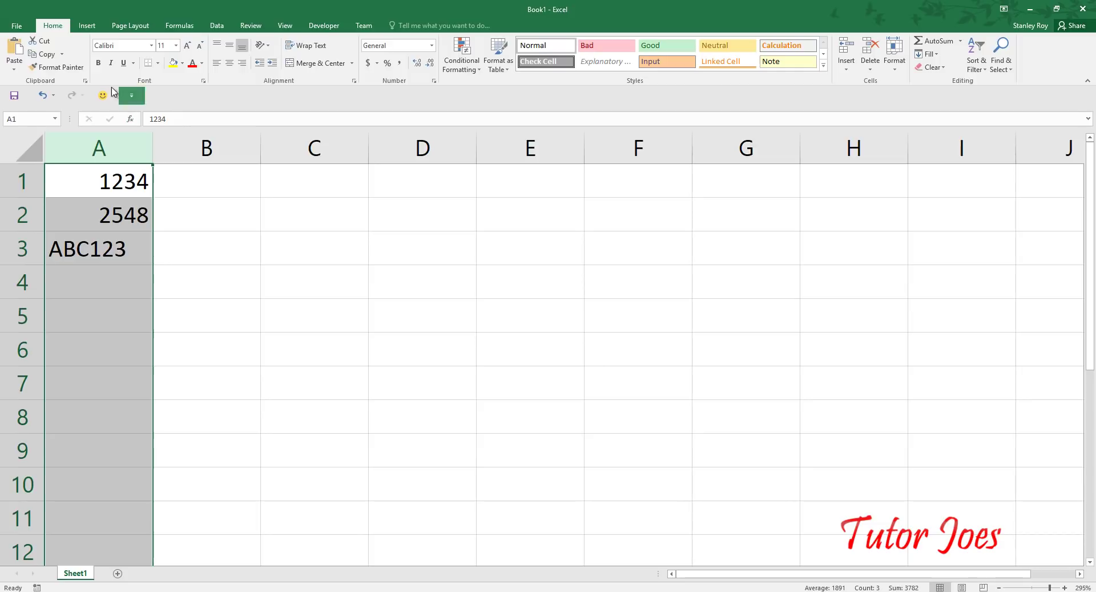
# Left-align column A, set A1:A4 in Arial, and return to the Chrome Code 39 font search
pyautogui.click(218, 64)
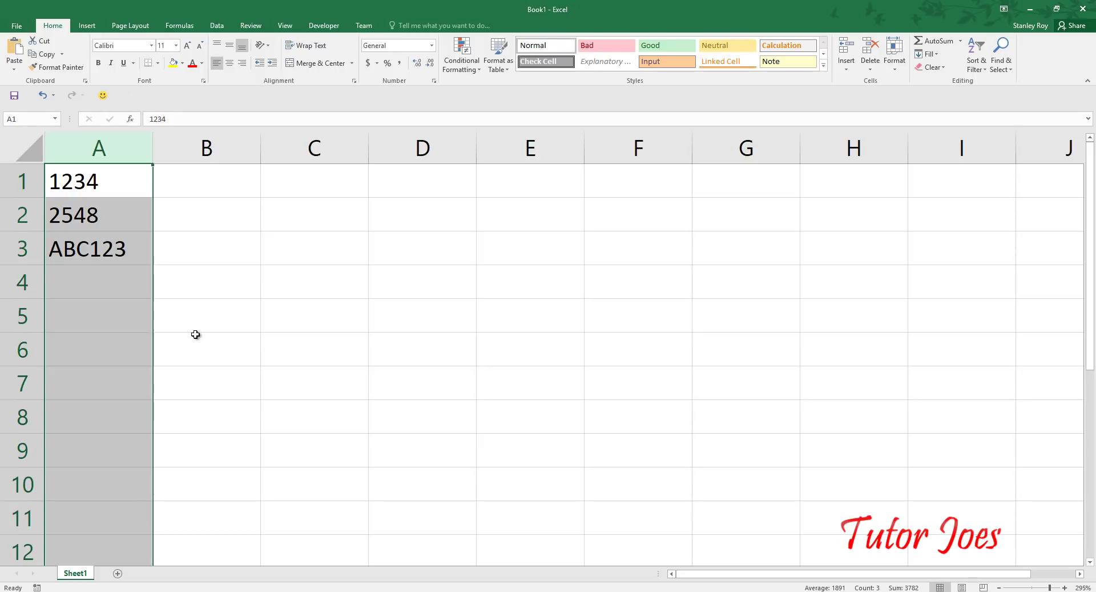
pyautogui.click(135, 256)
pyautogui.moveTo(144, 179); pyautogui.dragTo(118, 275)
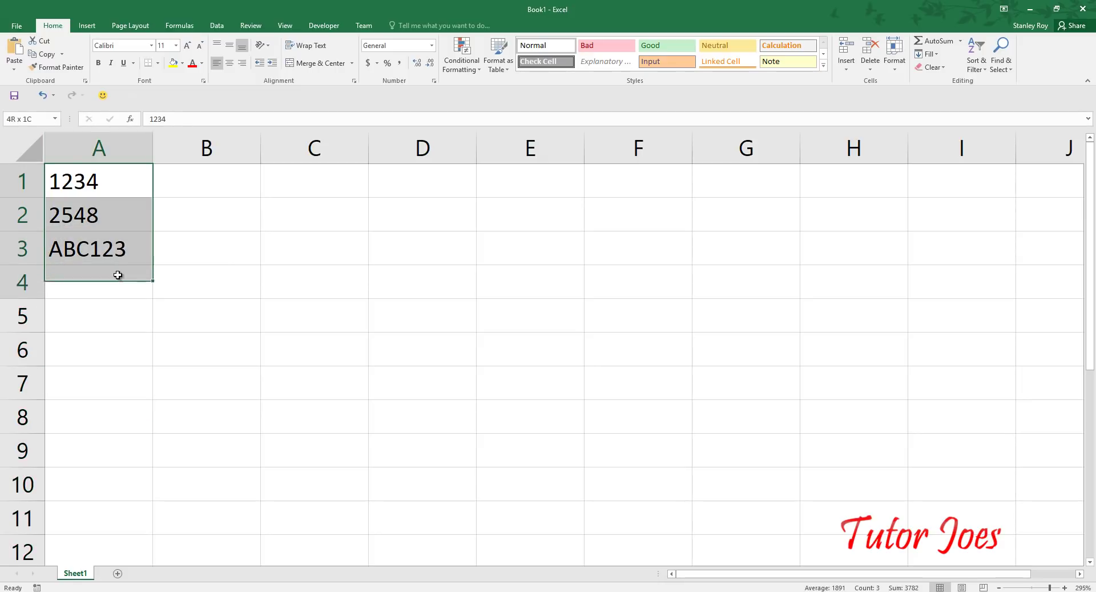
pyautogui.keyDown('ctrl'); pyautogui.scroll(6, 186, 209); pyautogui.keyUp('ctrl')
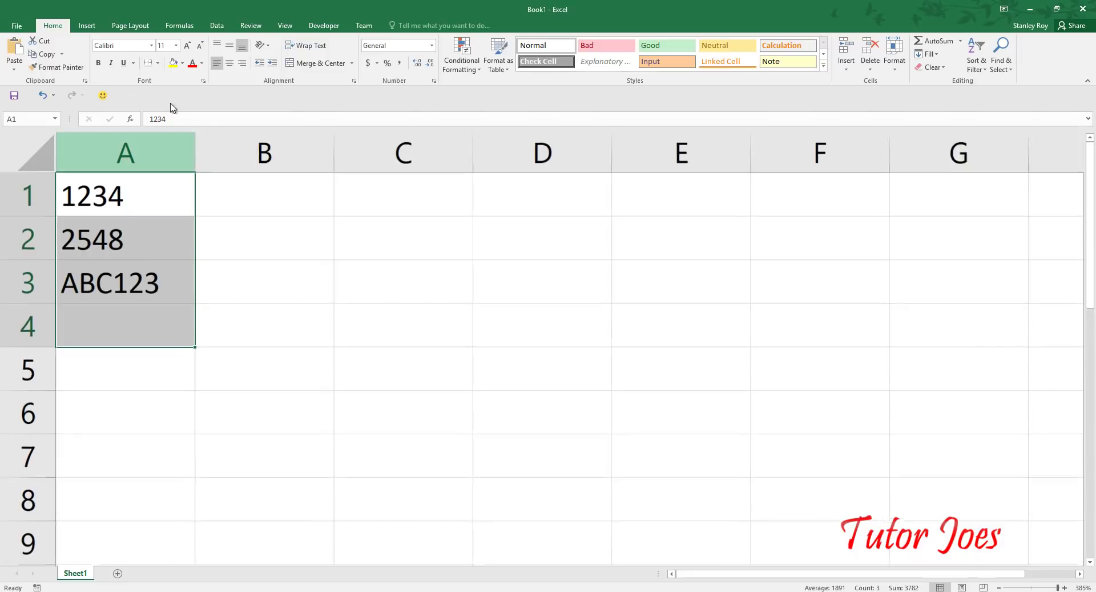
pyautogui.click(151, 45)
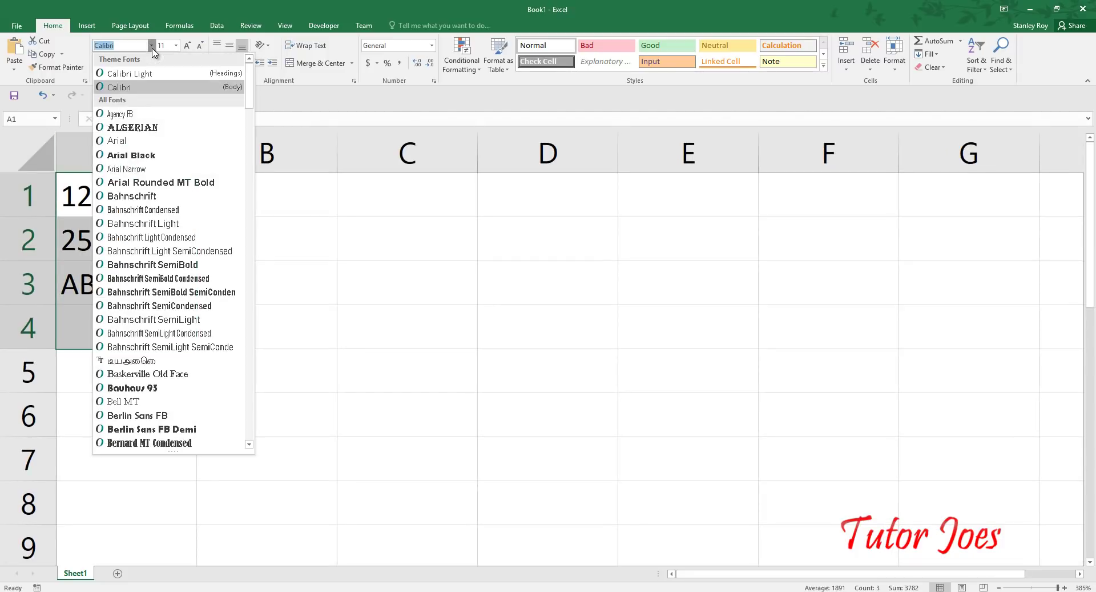
pyautogui.click(140, 142)
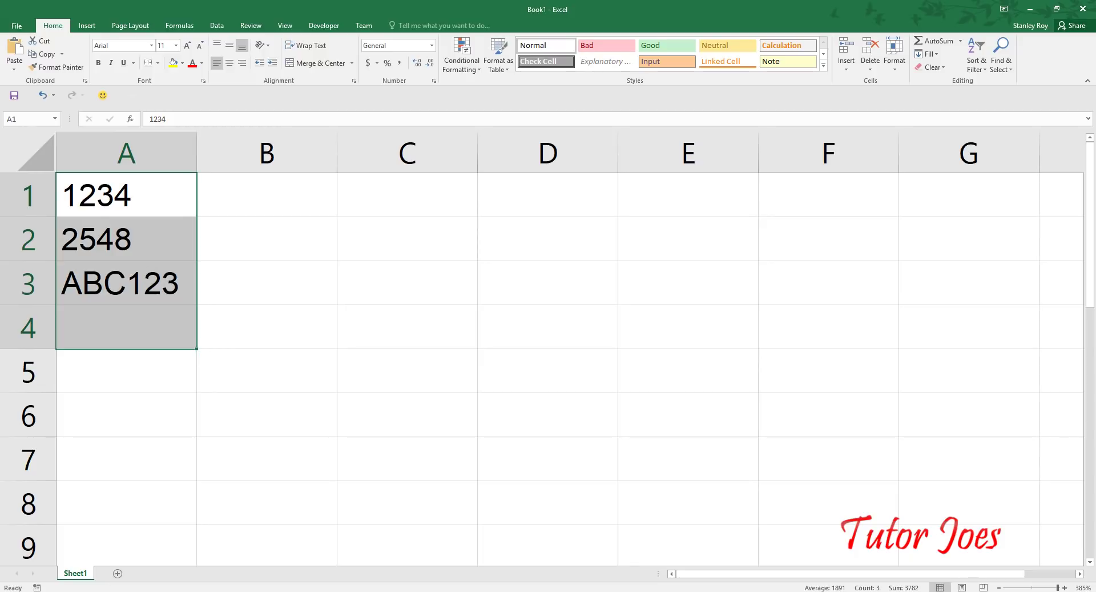
pyautogui.click(268, 548)
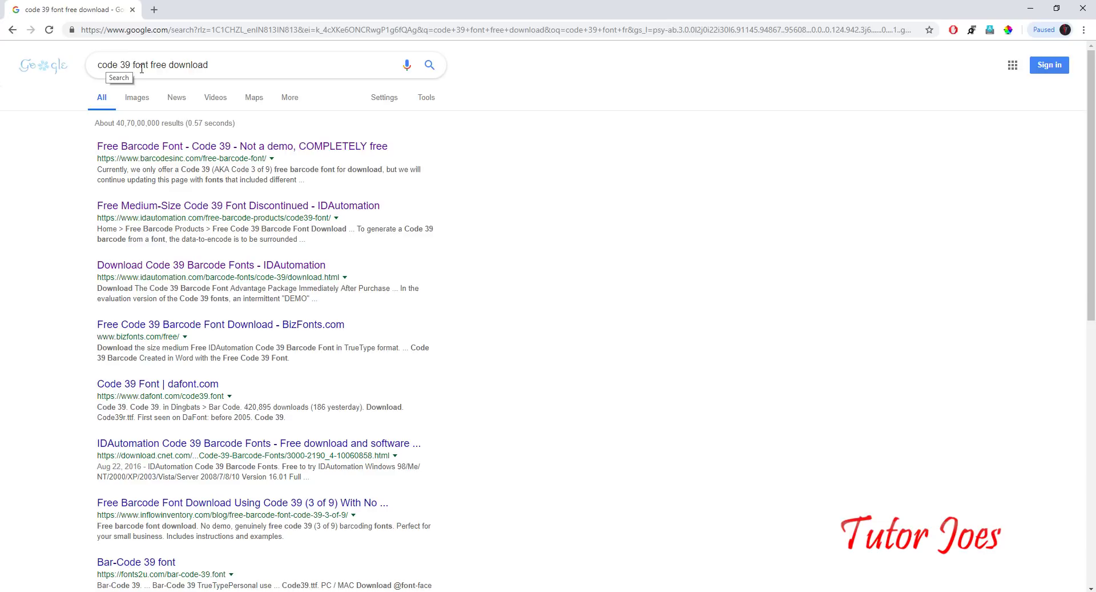
# Open the IDAutomation and Barcodesinc Code 39 results in new tabs and view the IDAutomation page
pyautogui.moveTo(239, 66); pyautogui.dragTo(91, 64)
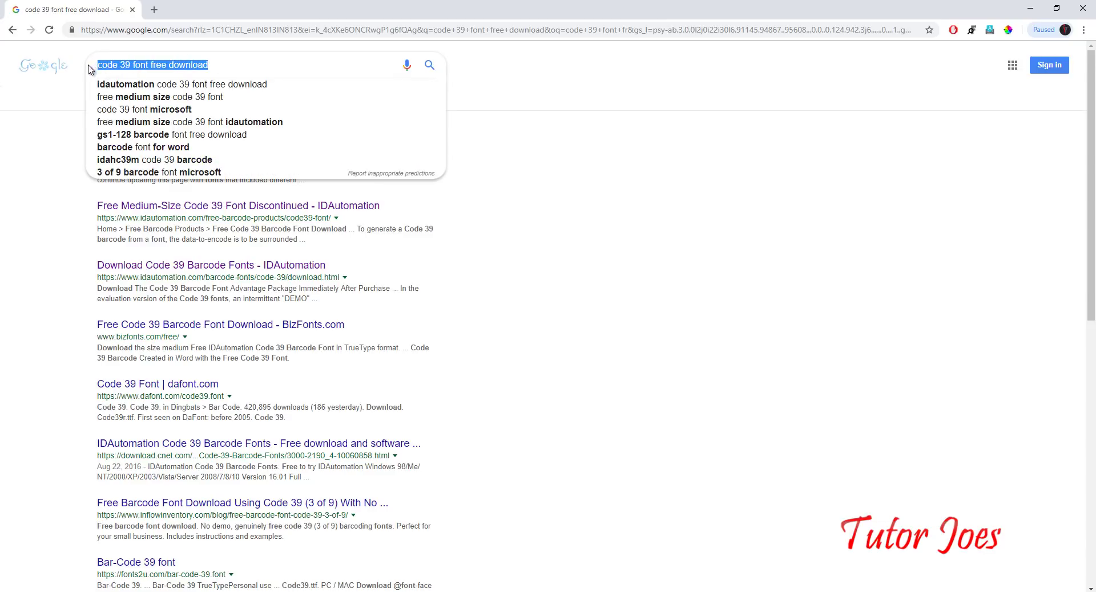
pyautogui.click(46, 151)
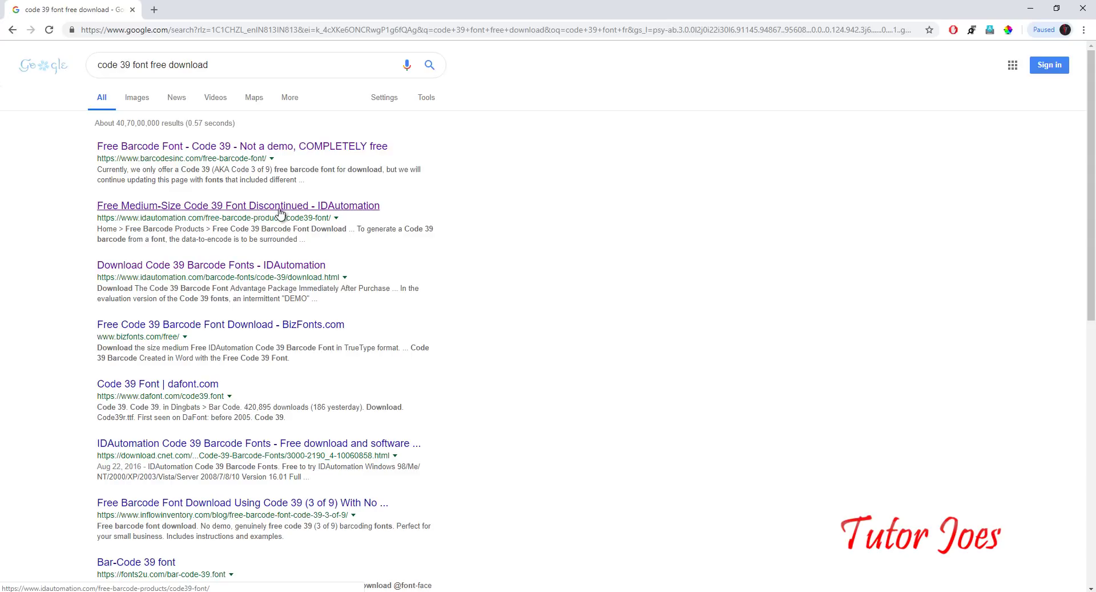
pyautogui.rightClick(280, 213)
pyautogui.click(325, 222)
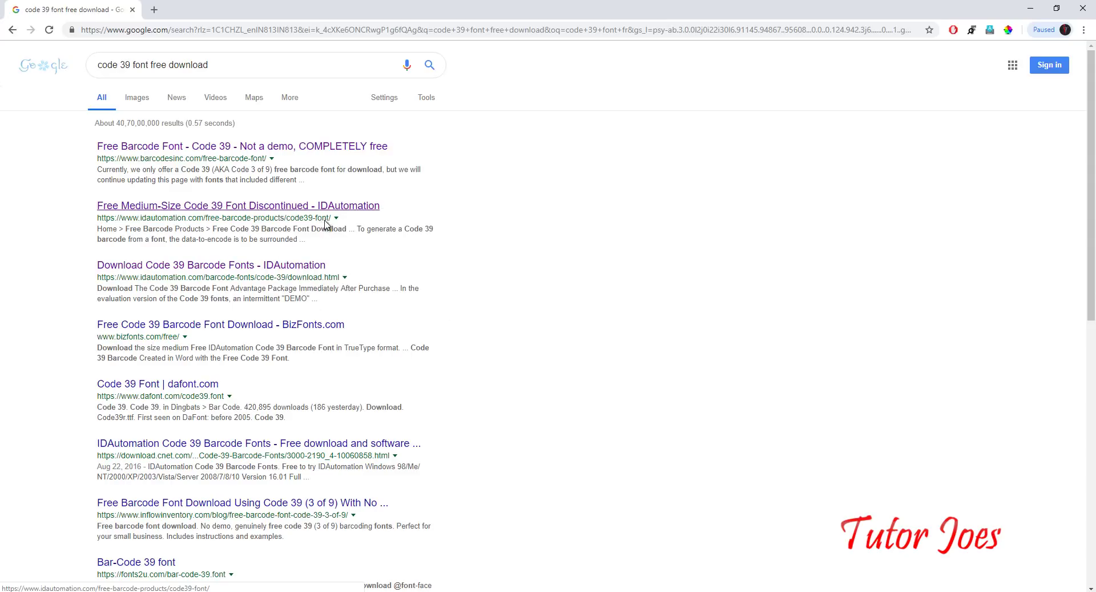
pyautogui.rightClick(272, 154)
pyautogui.click(294, 160)
pyautogui.click(227, 7)
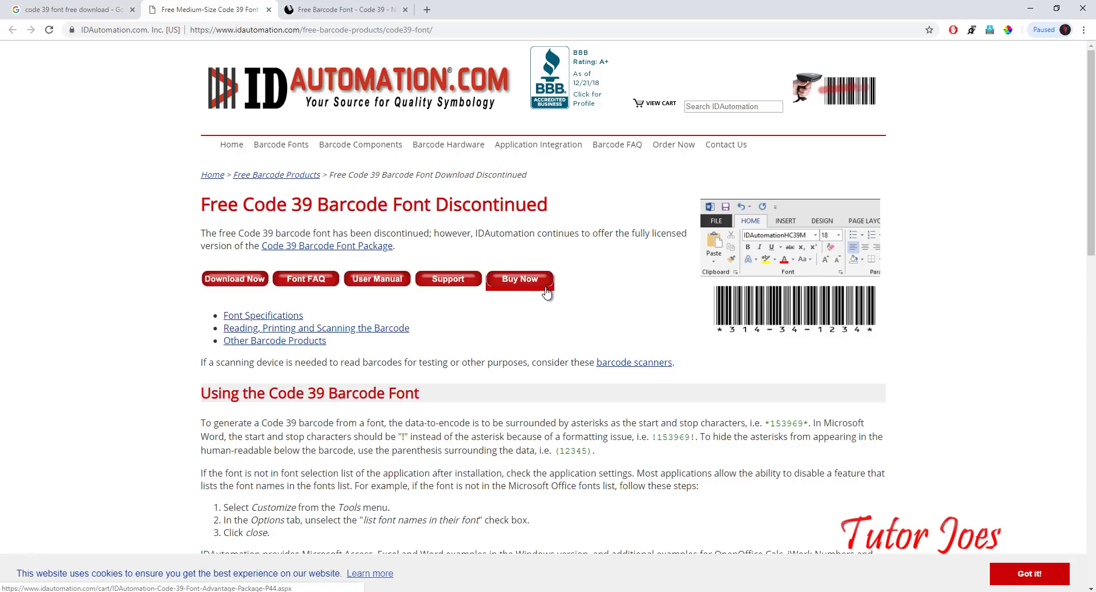
# Check the *ABC123* example on the Barcodesinc page, then switch to Excel and open File Explorer
pyautogui.click(382, 10)
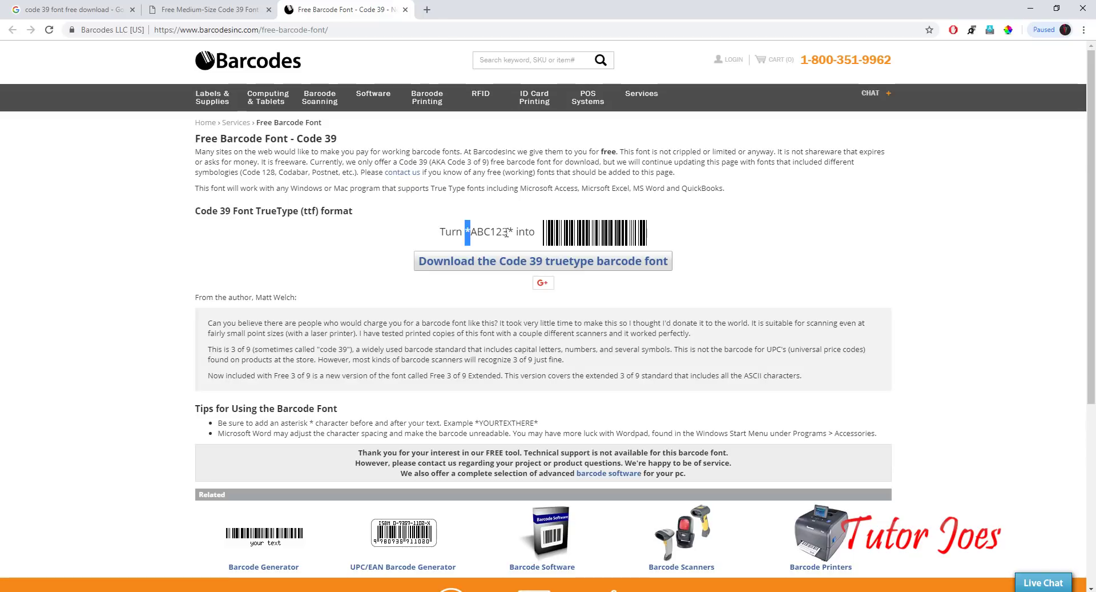
pyautogui.moveTo(508, 232); pyautogui.dragTo(517, 234)
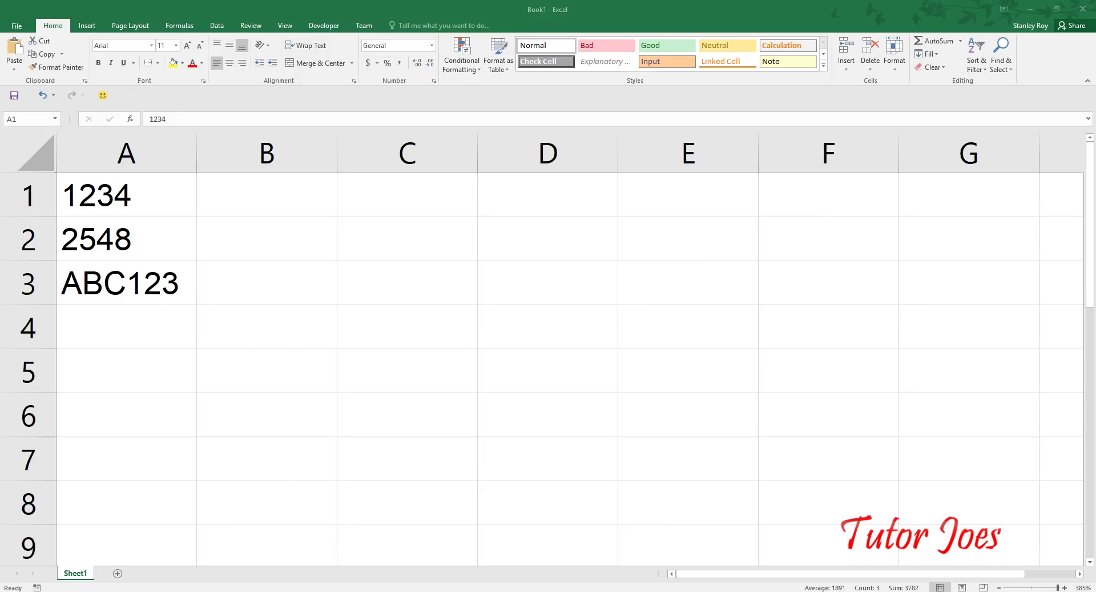
pyautogui.hotkey('shift', 'Down')
pyautogui.hotkey('shift', 'Down')
pyautogui.hotkey('shift', 'Down')
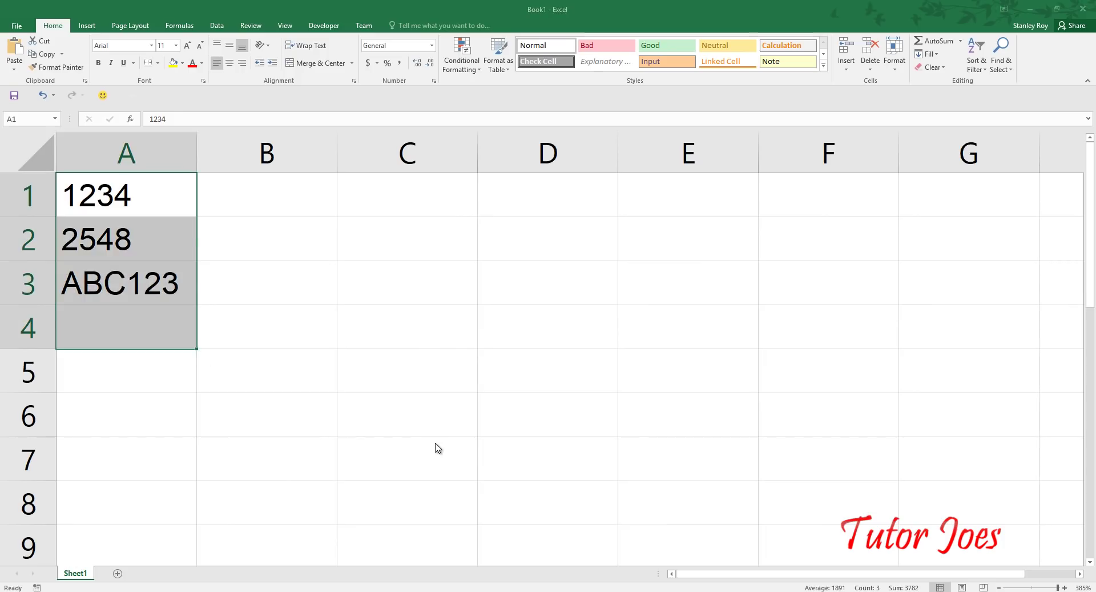
pyautogui.press('super+e')
# In Downloads, switch to icon view and extract free3of9.zip to a free3of9 folder
pyautogui.click(47, 209)
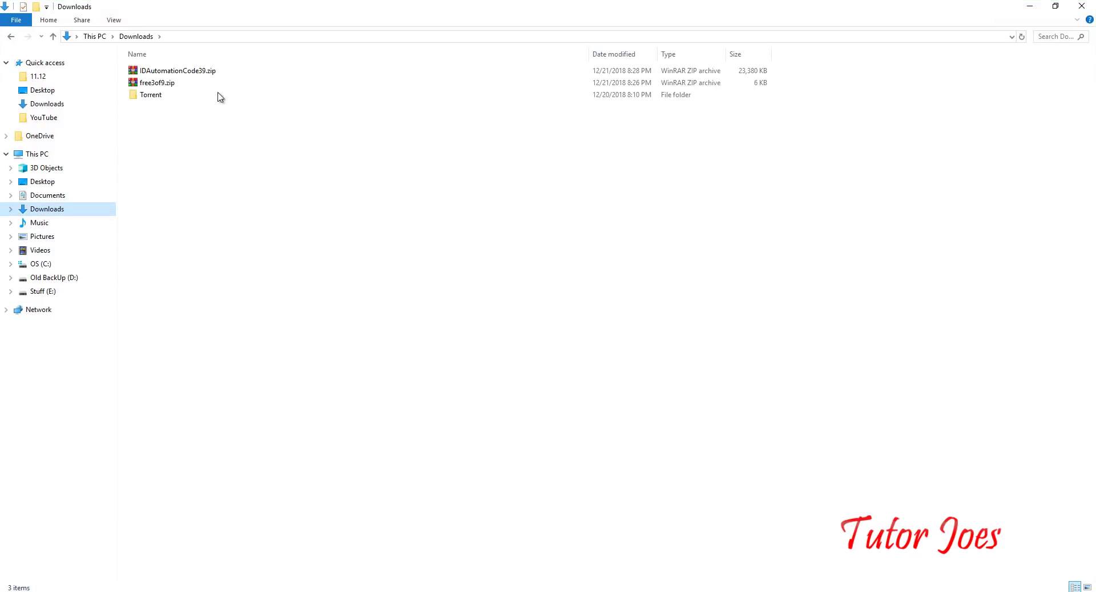
pyautogui.click(196, 88)
pyautogui.hotkey('ctrl', 'shift', '4')
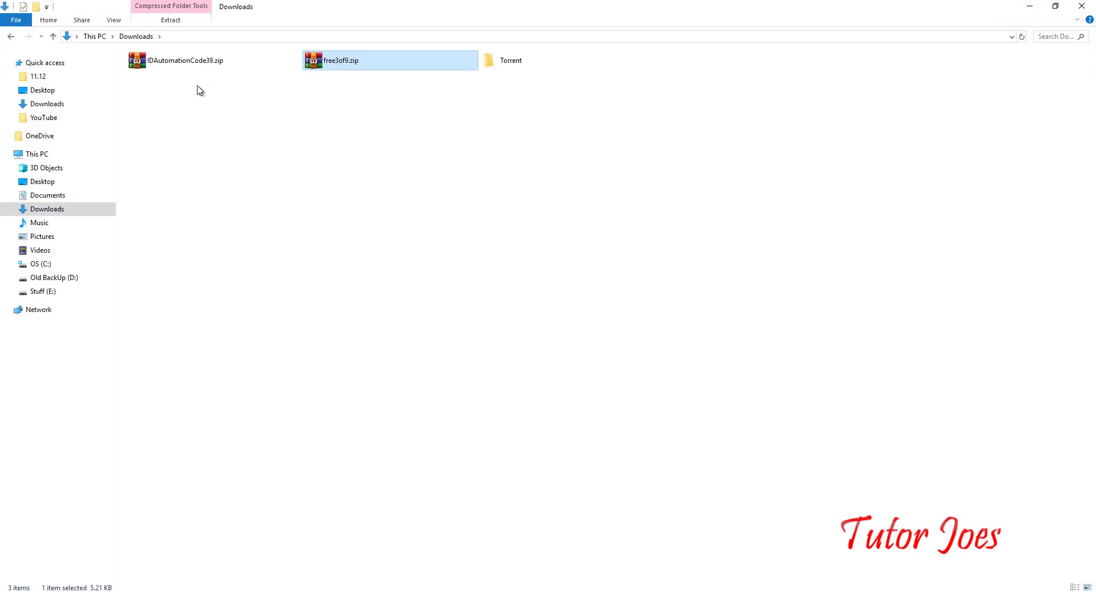
pyautogui.keyDown('ctrl'); pyautogui.scroll(1, 239, 95); pyautogui.keyUp('ctrl')
pyautogui.keyDown('ctrl'); pyautogui.scroll(2, 274, 98); pyautogui.keyUp('ctrl')
pyautogui.keyDown('ctrl'); pyautogui.scroll(1, 228, 84); pyautogui.keyUp('ctrl')
pyautogui.rightClick(198, 73)
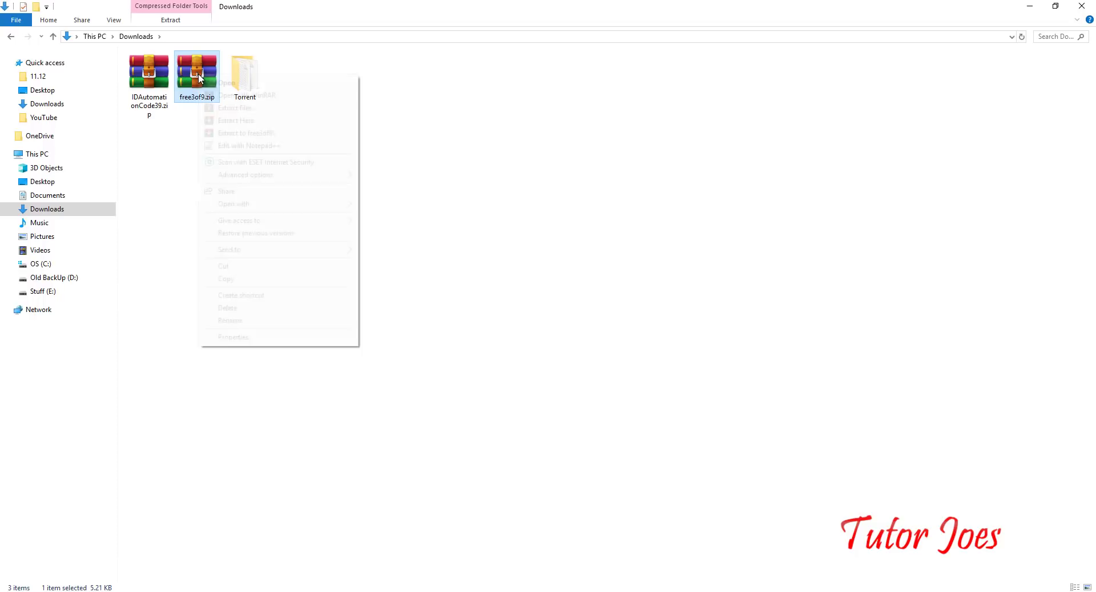
pyautogui.click(255, 132)
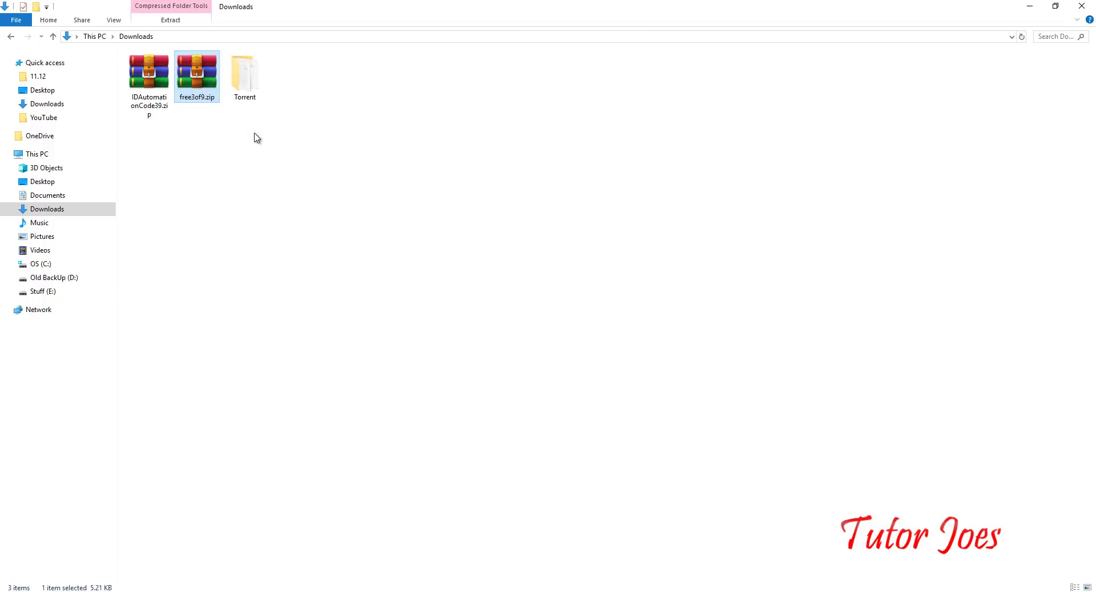
# Open the free3of9 folder and select both .ttf font files
pyautogui.doubleClick(297, 90)
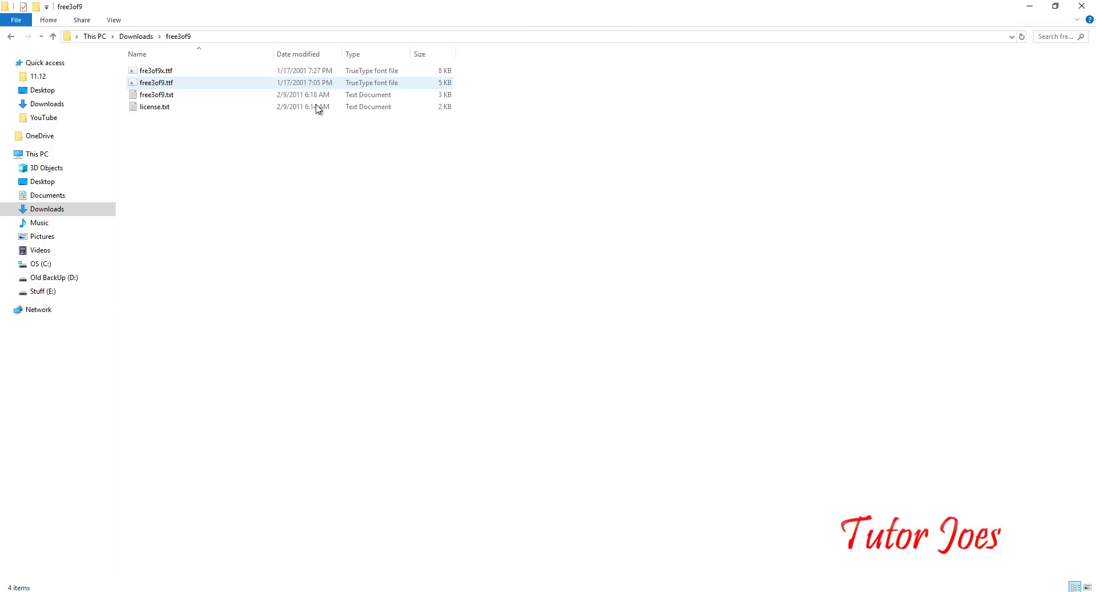
pyautogui.keyDown('ctrl'); pyautogui.scroll(3, 304, 109); pyautogui.keyUp('ctrl')
pyautogui.keyDown('ctrl'); pyautogui.scroll(3, 304, 108); pyautogui.keyUp('ctrl')
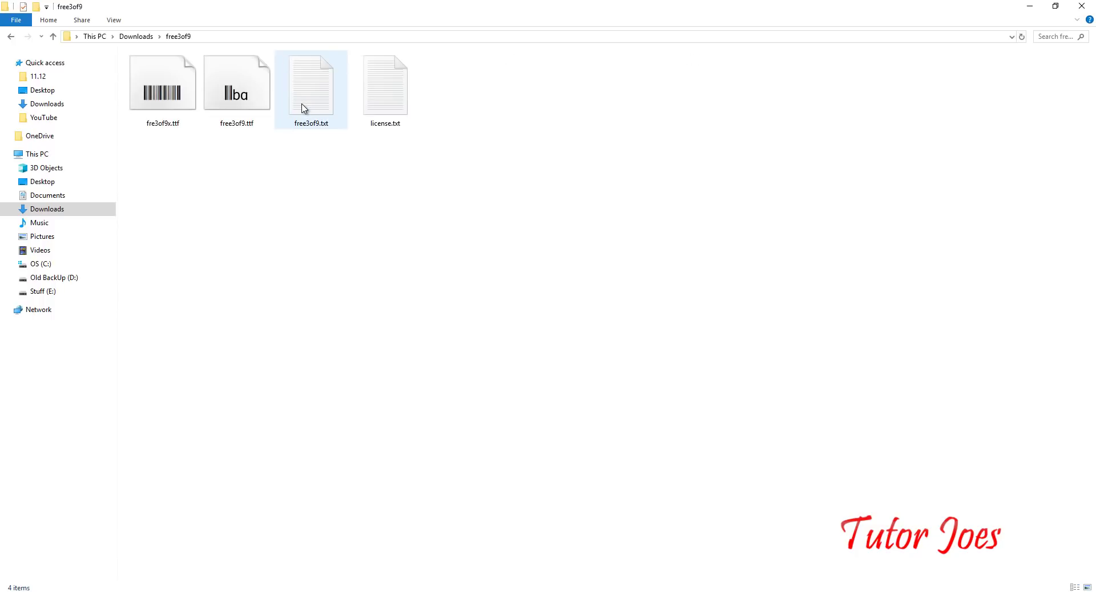
pyautogui.moveTo(178, 209); pyautogui.dragTo(377, 115)
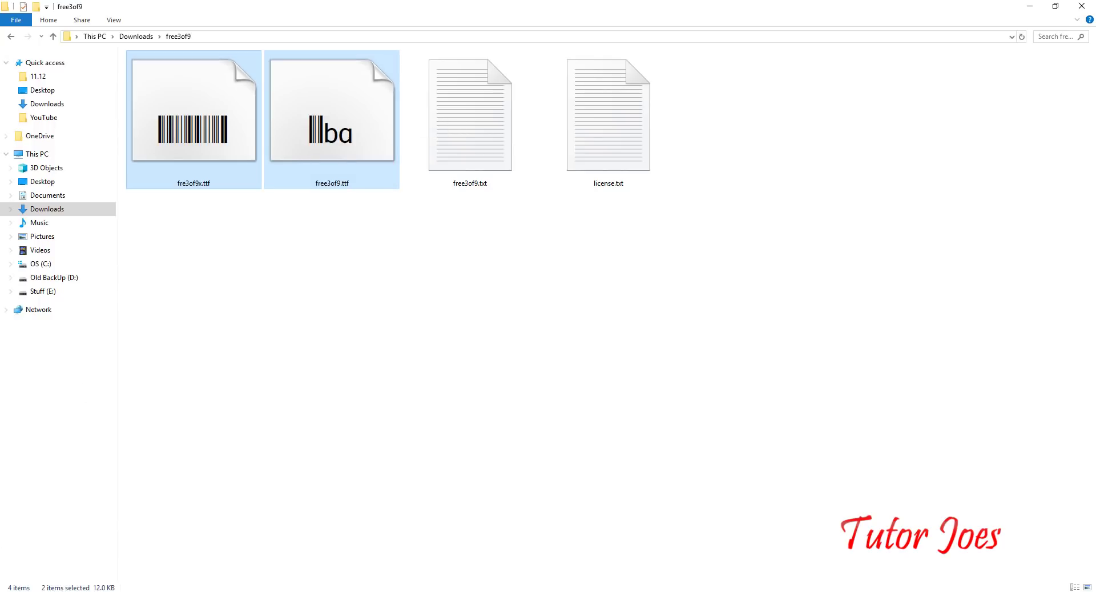
# Install the Free 3 of 9 Extended (fre3of9x.ttf) and Free 3 of 9 Regular (free3of9.ttf) fonts
pyautogui.doubleClick(215, 172)
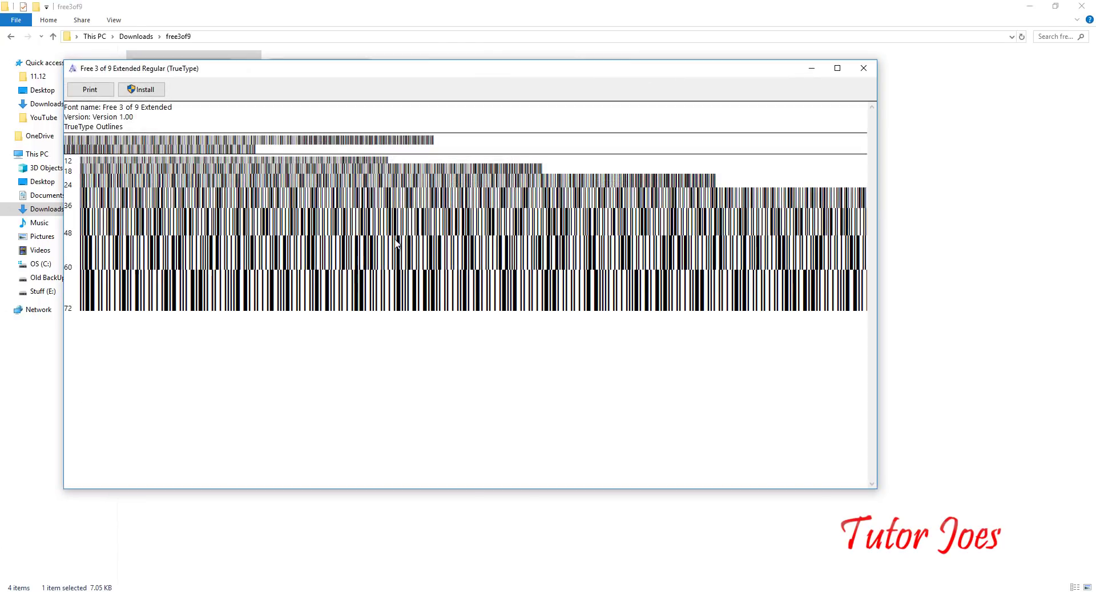
pyautogui.click(141, 89)
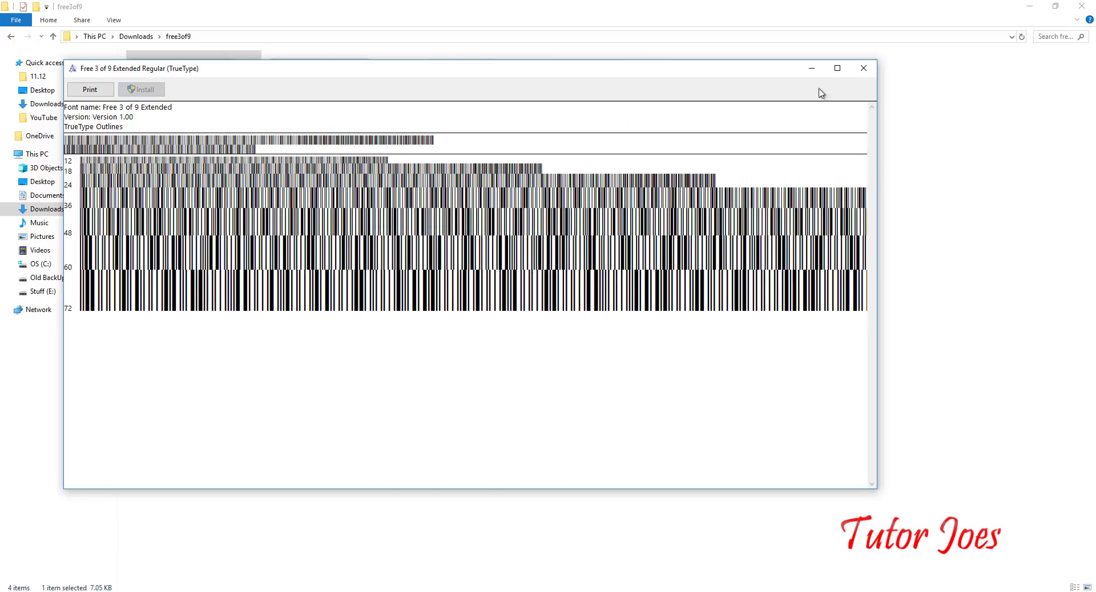
pyautogui.click(863, 68)
pyautogui.doubleClick(331, 102)
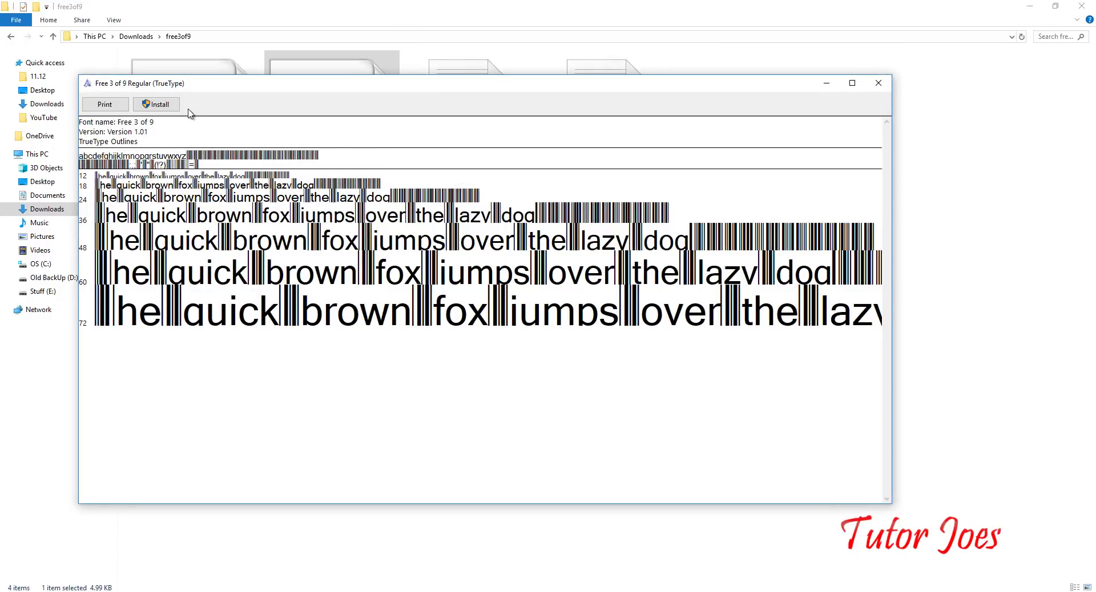
pyautogui.click(163, 104)
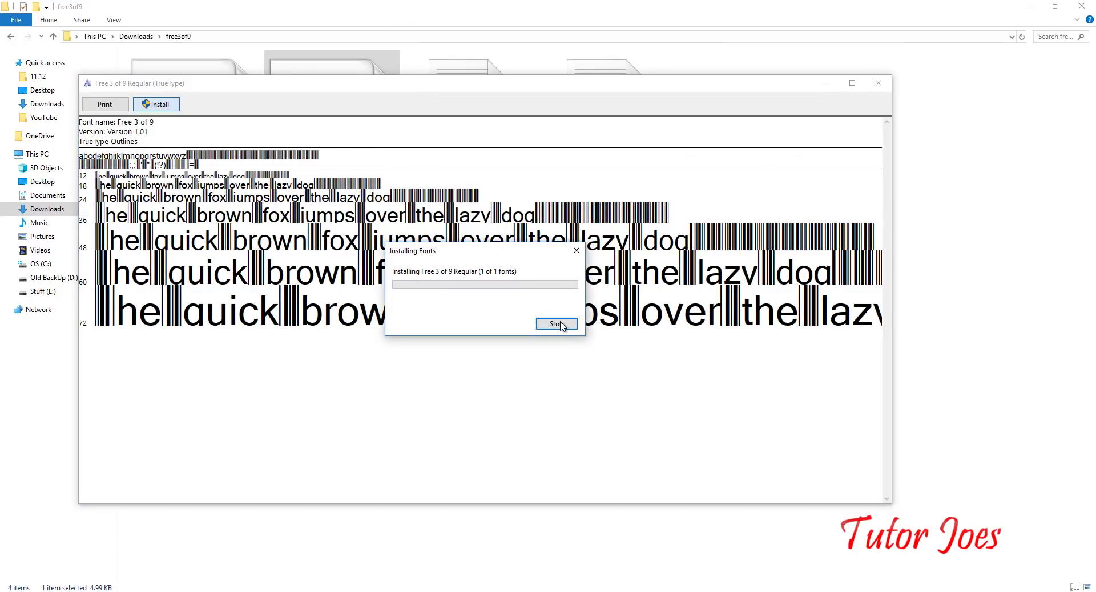
# Close the font preview, quit Excel without saving Book1, and relaunch Excel 2016
pyautogui.click(878, 83)
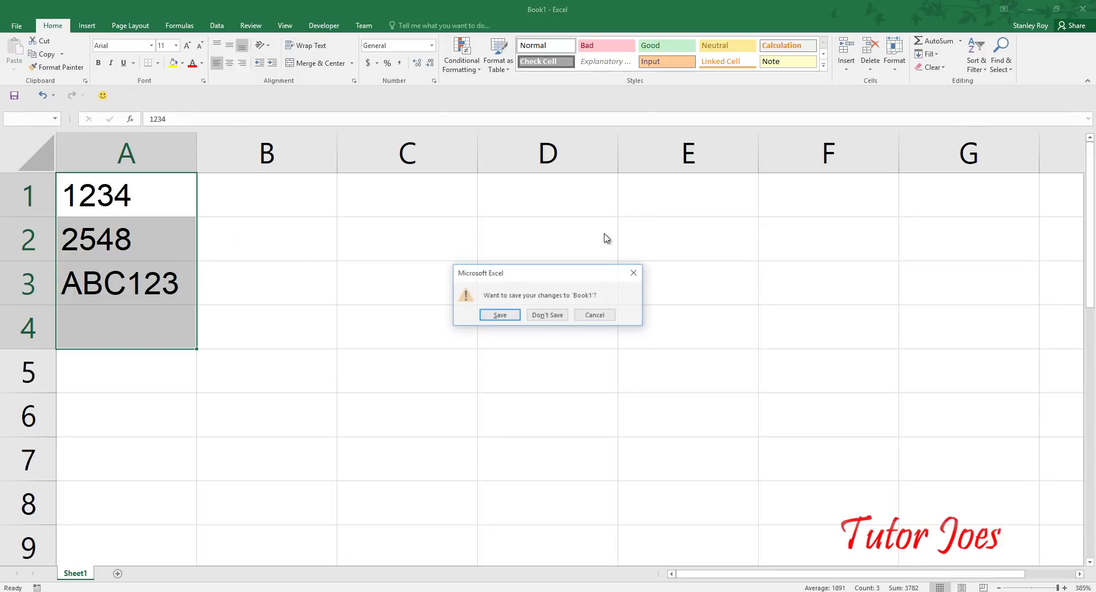
pyautogui.click(548, 314)
pyautogui.press('super')
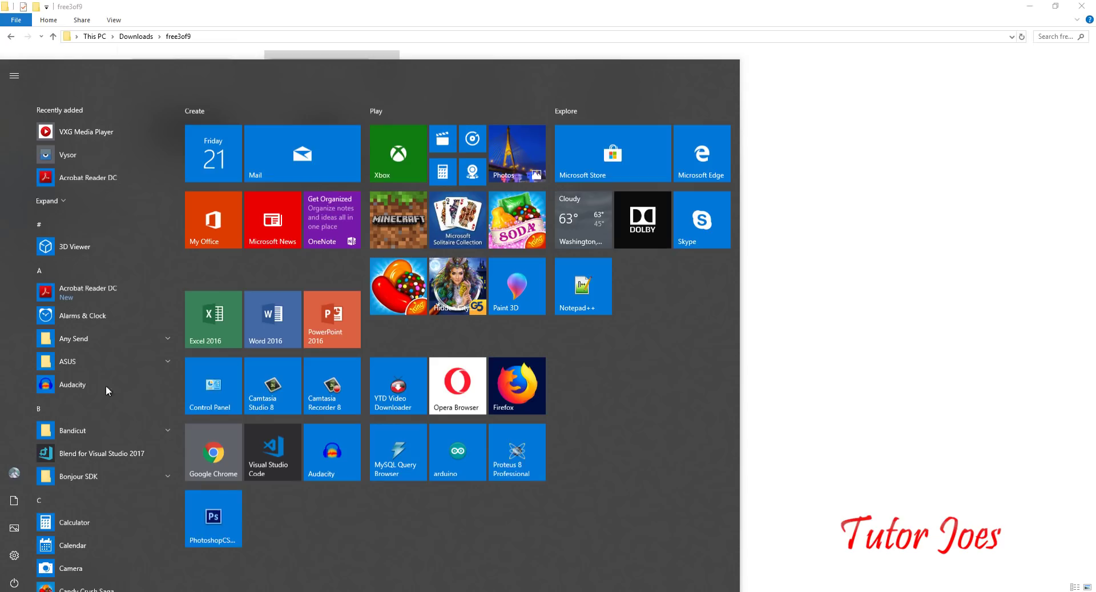
pyautogui.click(202, 262)
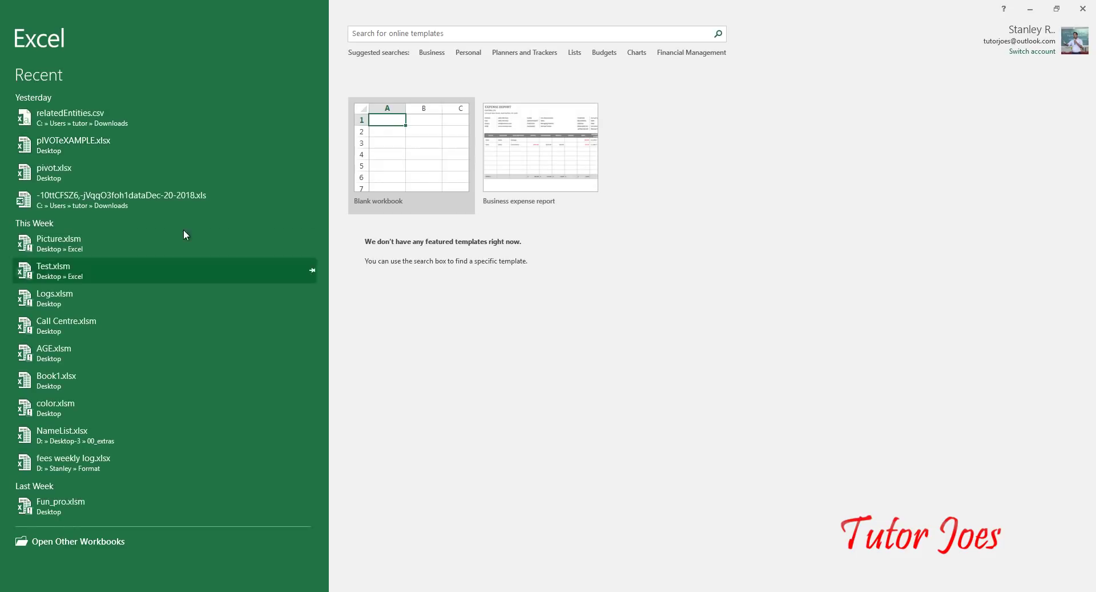
# Create a blank workbook, enter 123, 245 and ABC123 in A1–A3, and select column A
pyautogui.click(360, 170)
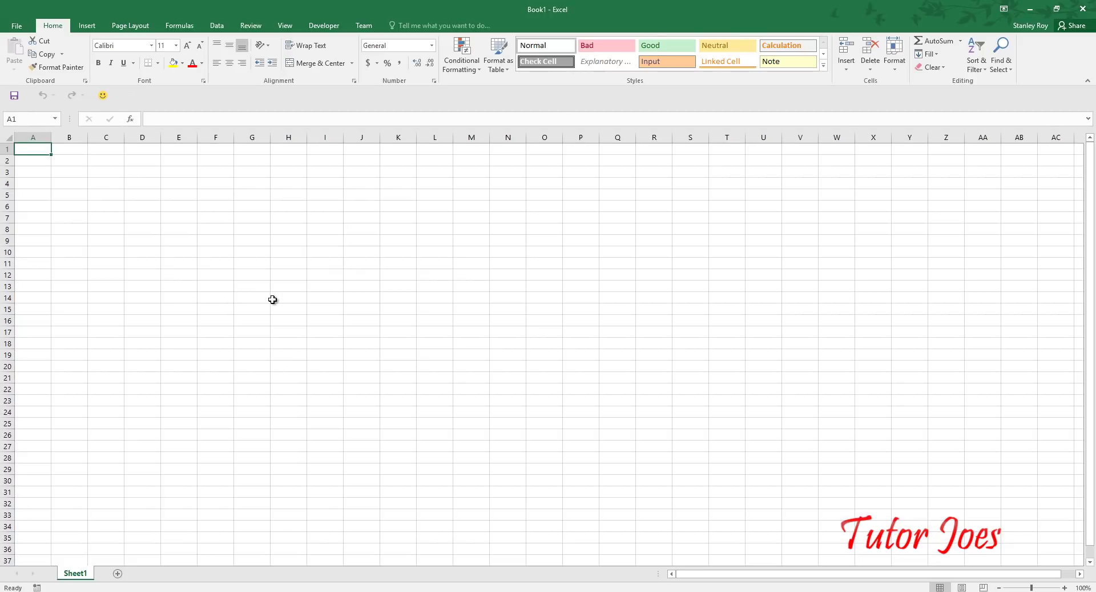
pyautogui.keyDown('ctrl'); pyautogui.scroll(8, 272, 300); pyautogui.keyUp('ctrl')
pyautogui.keyDown('ctrl'); pyautogui.scroll(12, 272, 299); pyautogui.keyUp('ctrl')
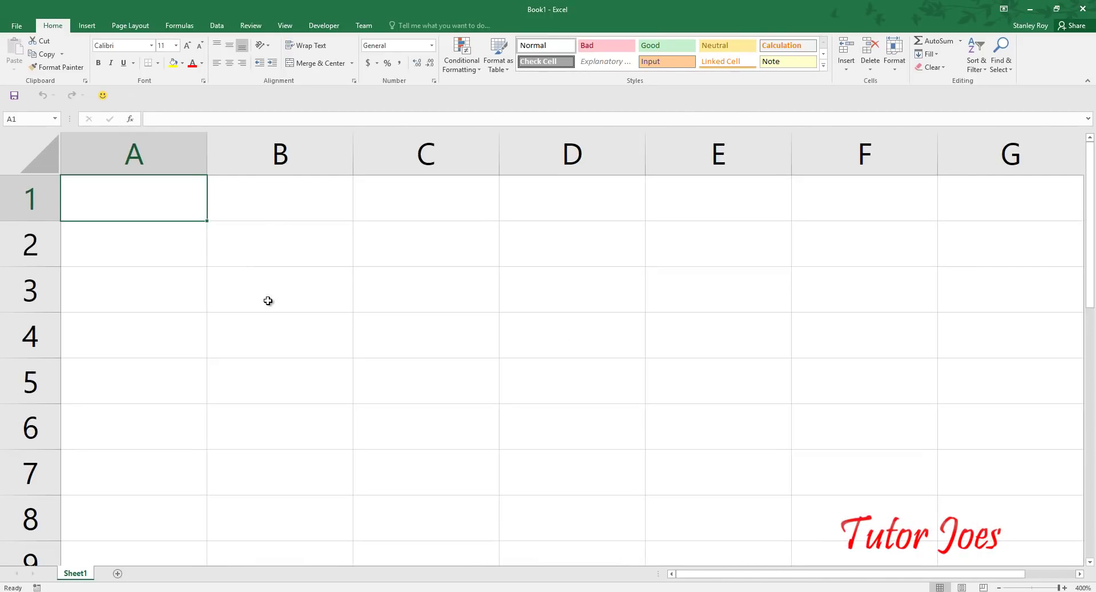
pyautogui.write('123')
pyautogui.press('Return')
pyautogui.write('245')
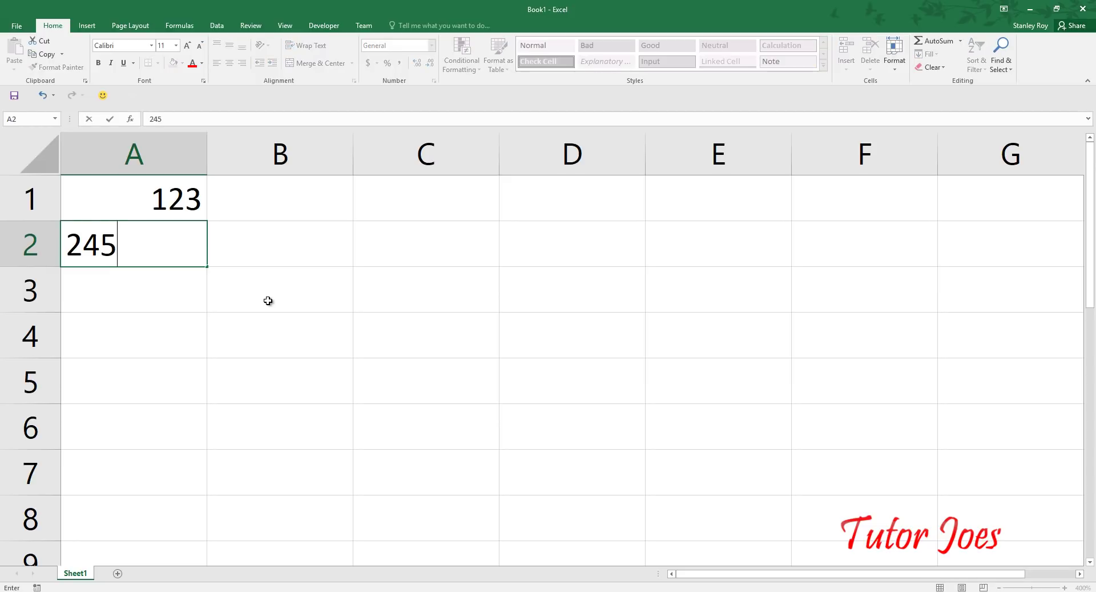
pyautogui.press('Return')
pyautogui.write('ABC')
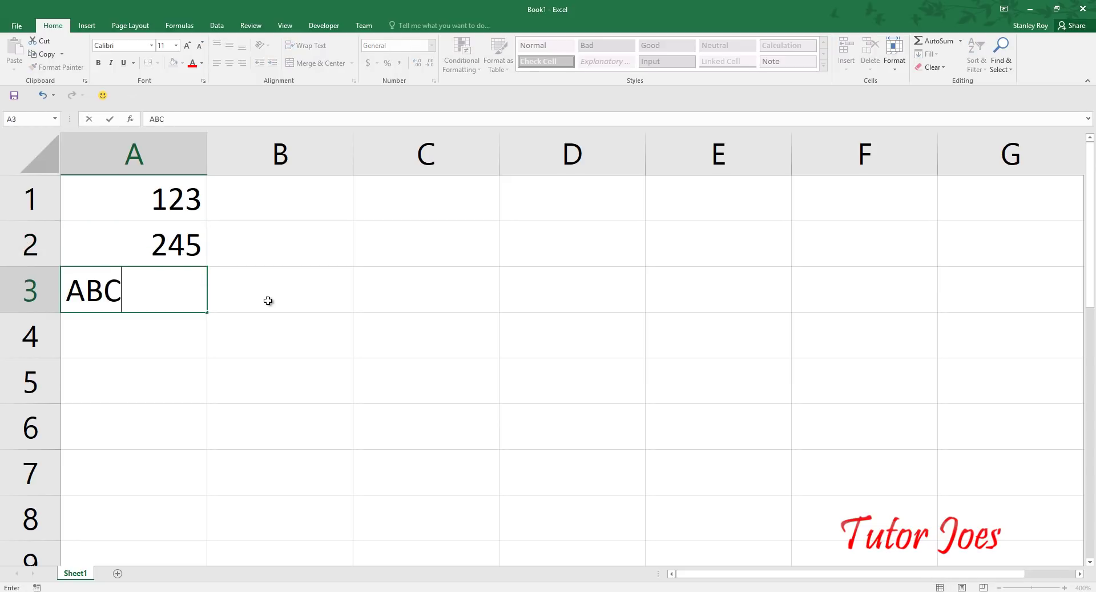
pyautogui.write('123')
pyautogui.press('Return')
pyautogui.click(127, 167)
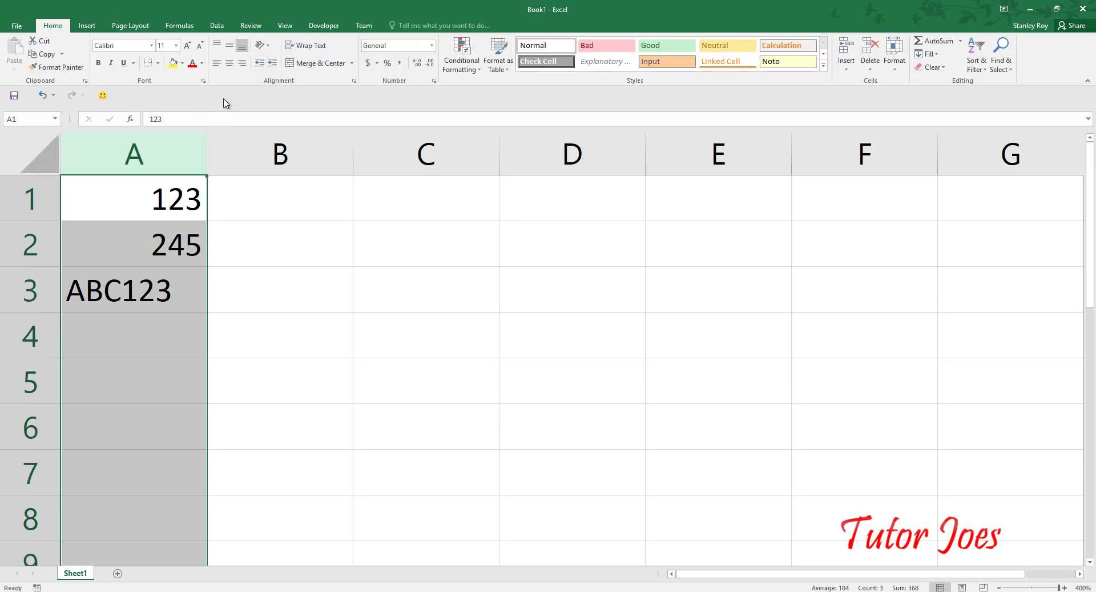
# Left-align column A, apply the Free 3 of 9 font, and check the values behind the barcodes
pyautogui.click(217, 66)
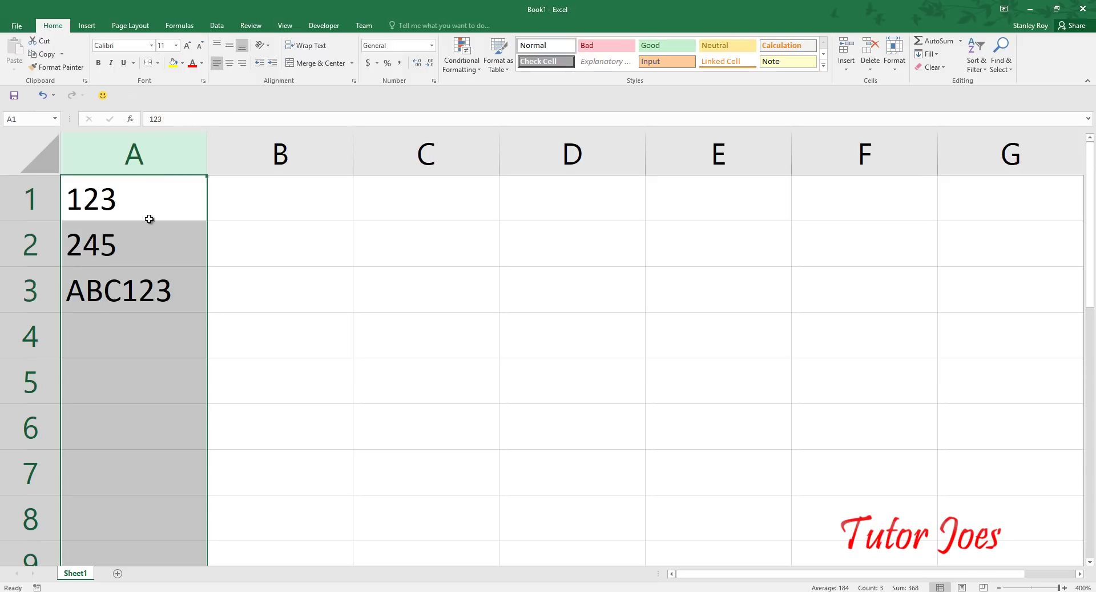
pyautogui.click(139, 46)
pyautogui.click(151, 45)
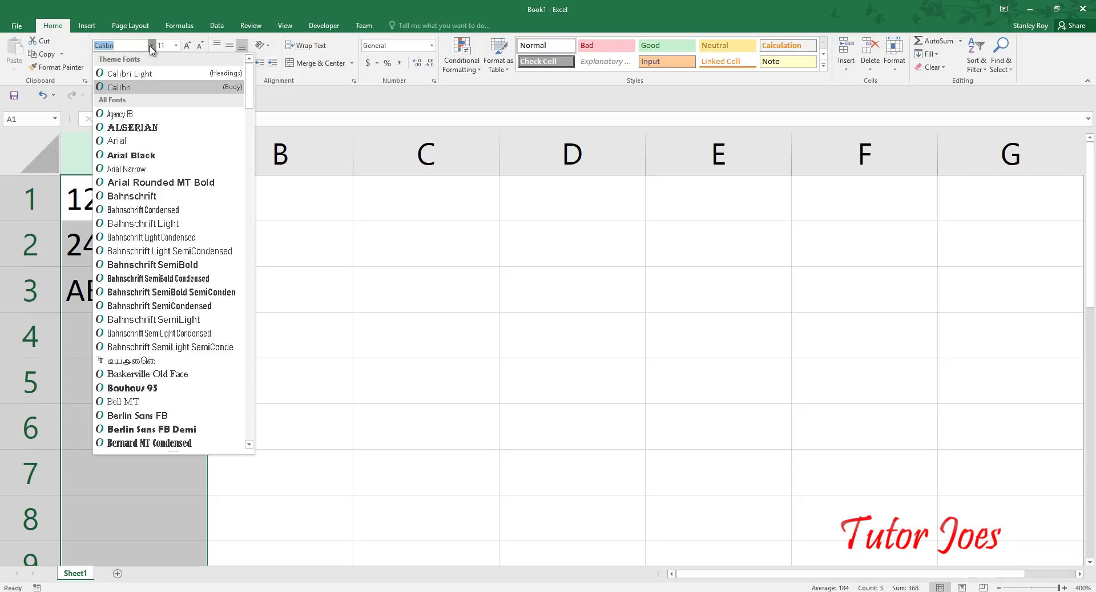
pyautogui.press('Up')
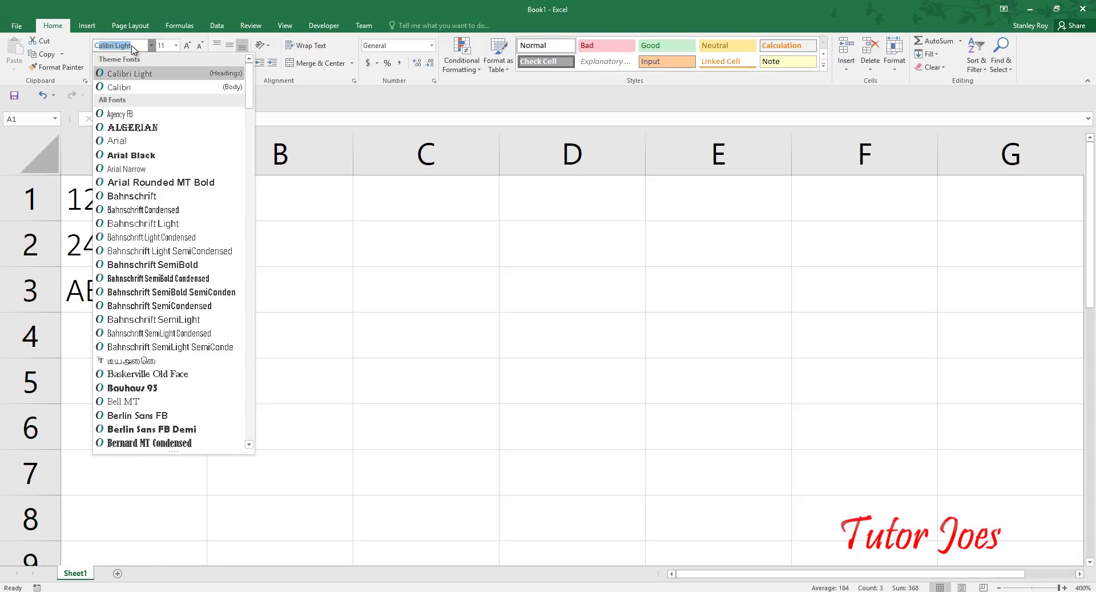
pyautogui.write('Code')
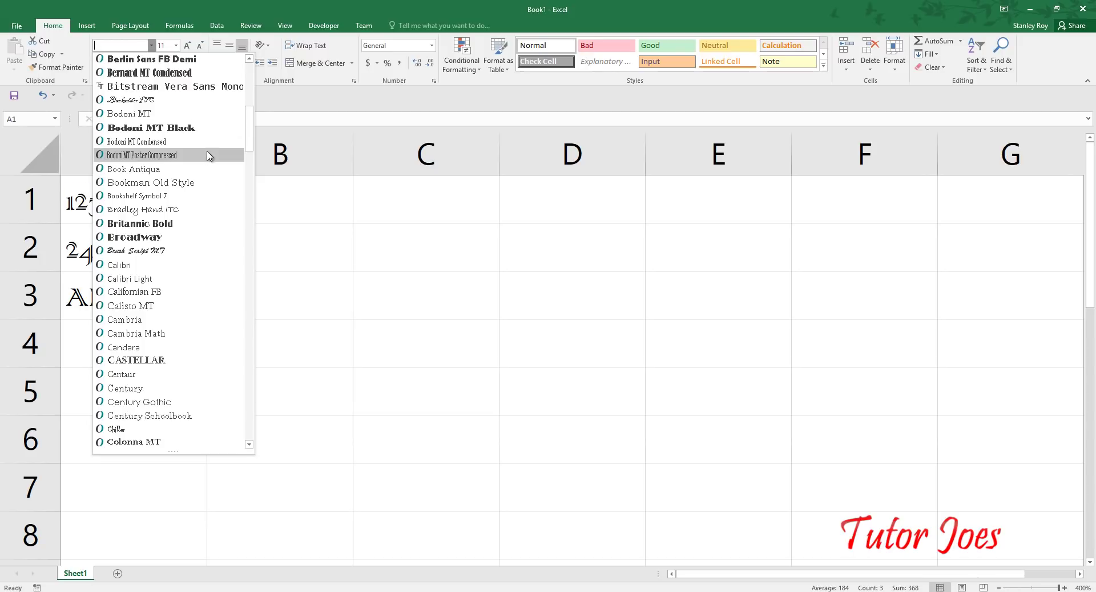
pyautogui.moveTo(250, 150)
pyautogui.mouseDown()
pyautogui.moveTo(245, 334)
pyautogui.moveTo(250, 80)
pyautogui.mouseUp()
pyautogui.scroll(-5, 207, 253)
pyautogui.scroll(-5, 206, 253)
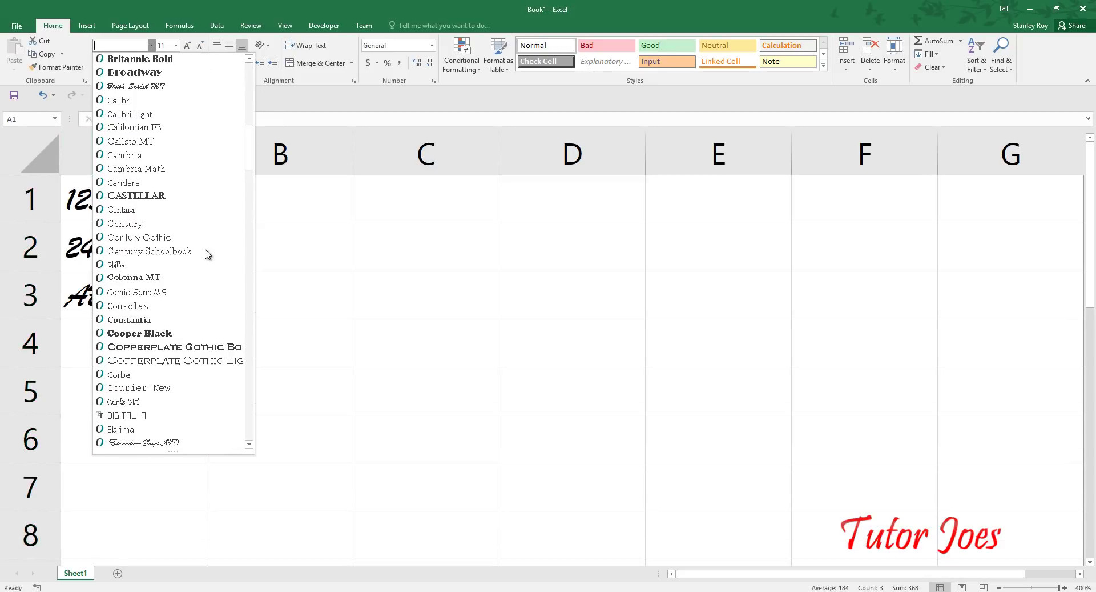
pyautogui.scroll(-5, 207, 254)
pyautogui.scroll(-5, 206, 253)
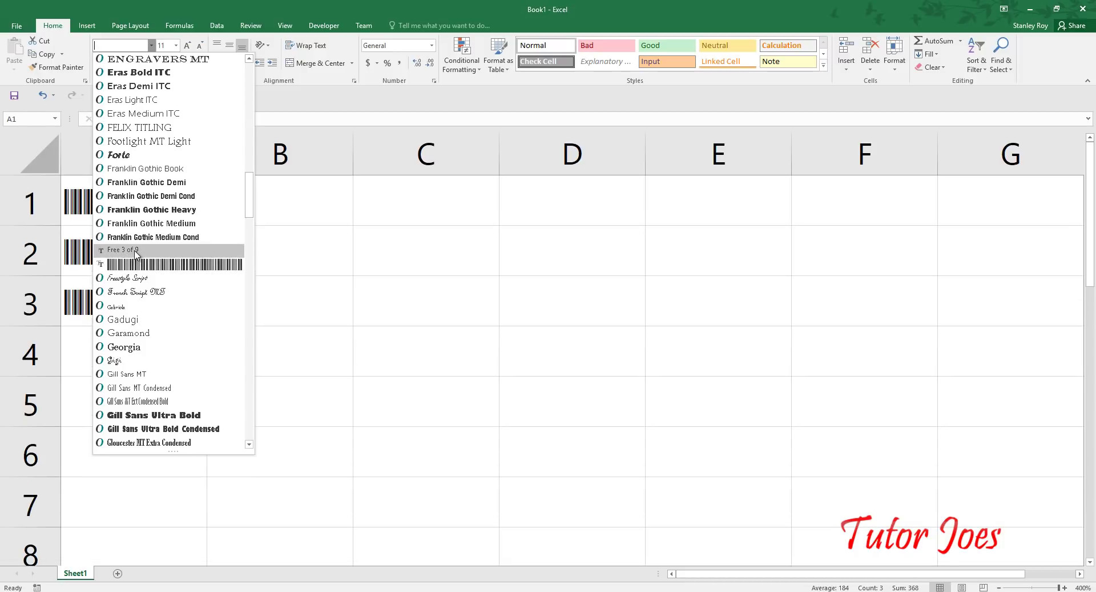
pyautogui.click(136, 252)
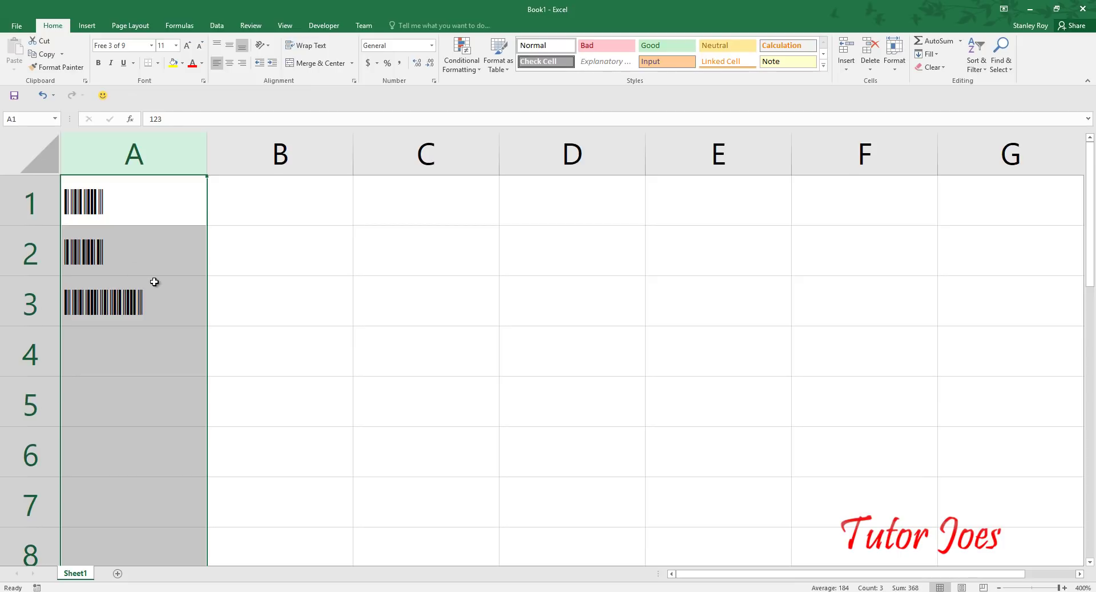
pyautogui.click(168, 306)
pyautogui.keyDown('ctrl'); pyautogui.click(130, 217); pyautogui.keyUp('ctrl')
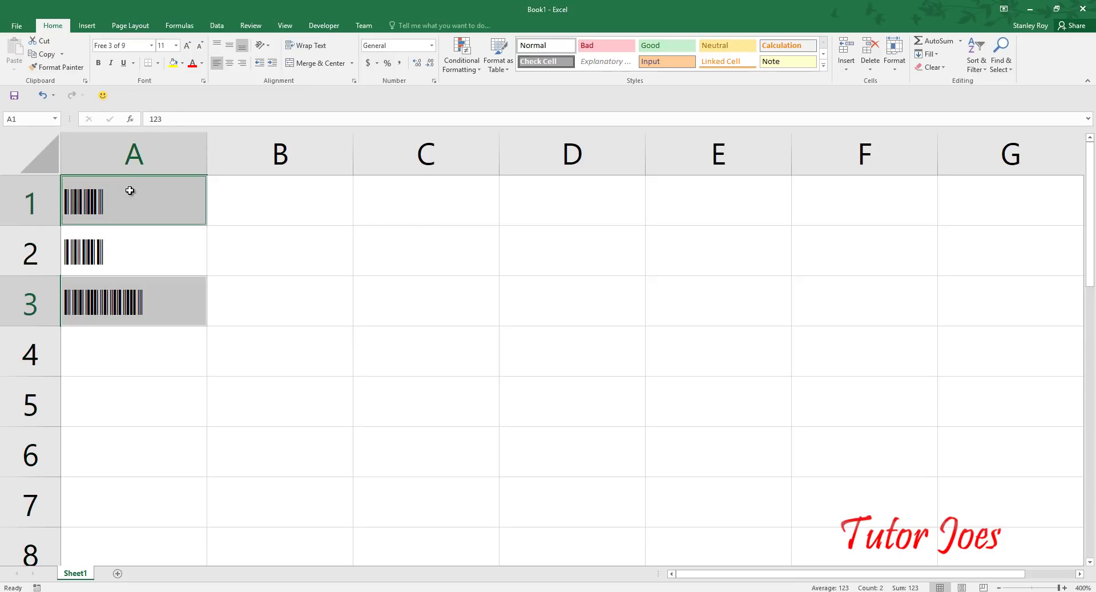
# Check A2's value, select column A, and return to Chrome's Free Barcode Font – Code 39 page
pyautogui.click(150, 261)
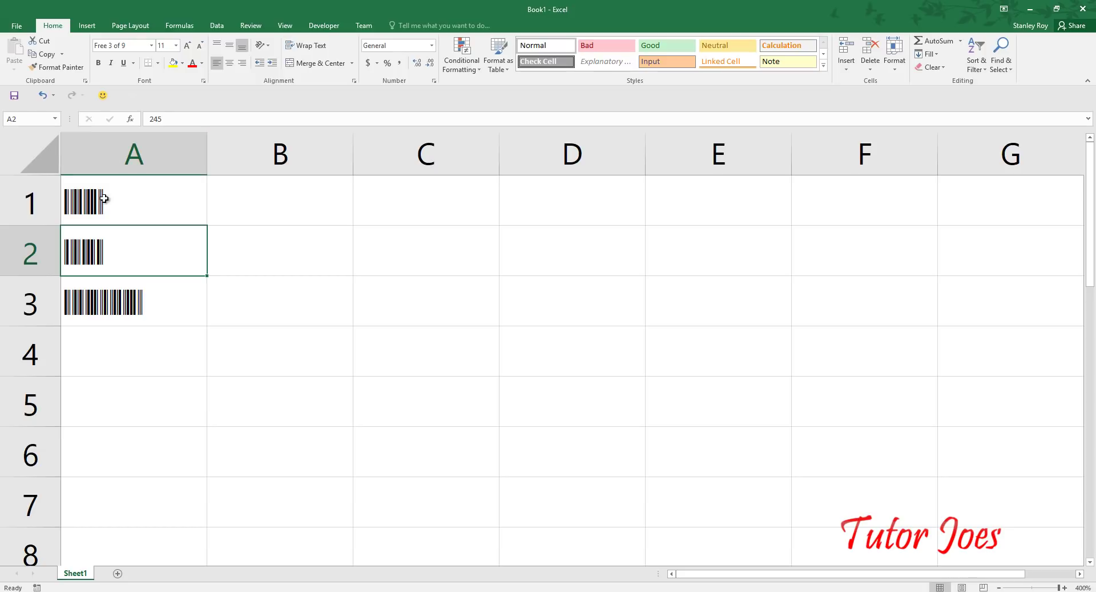
pyautogui.click(129, 170)
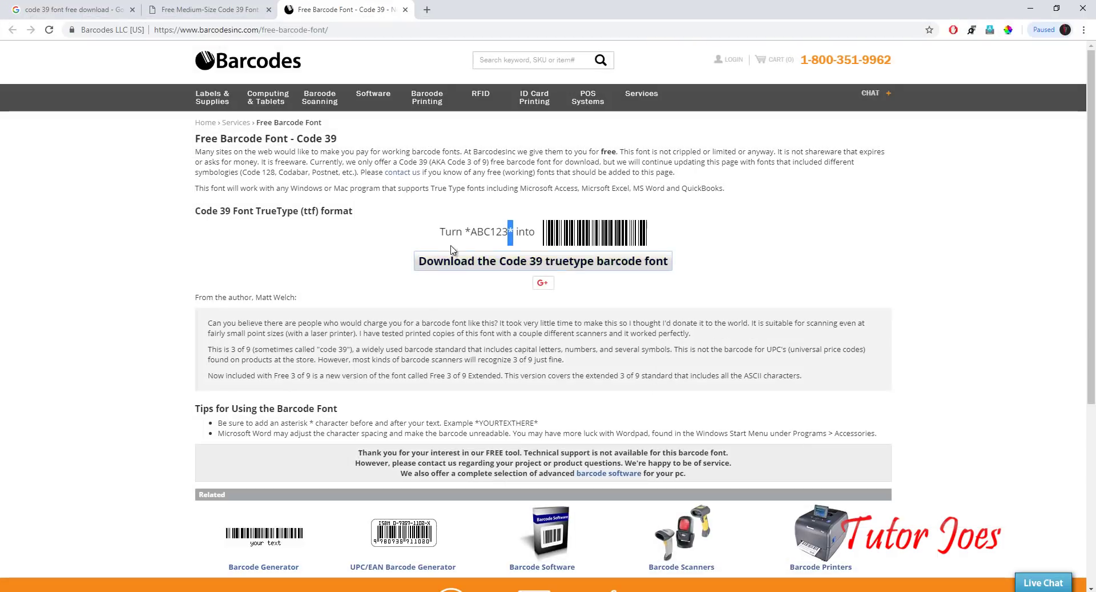
pyautogui.click(465, 224)
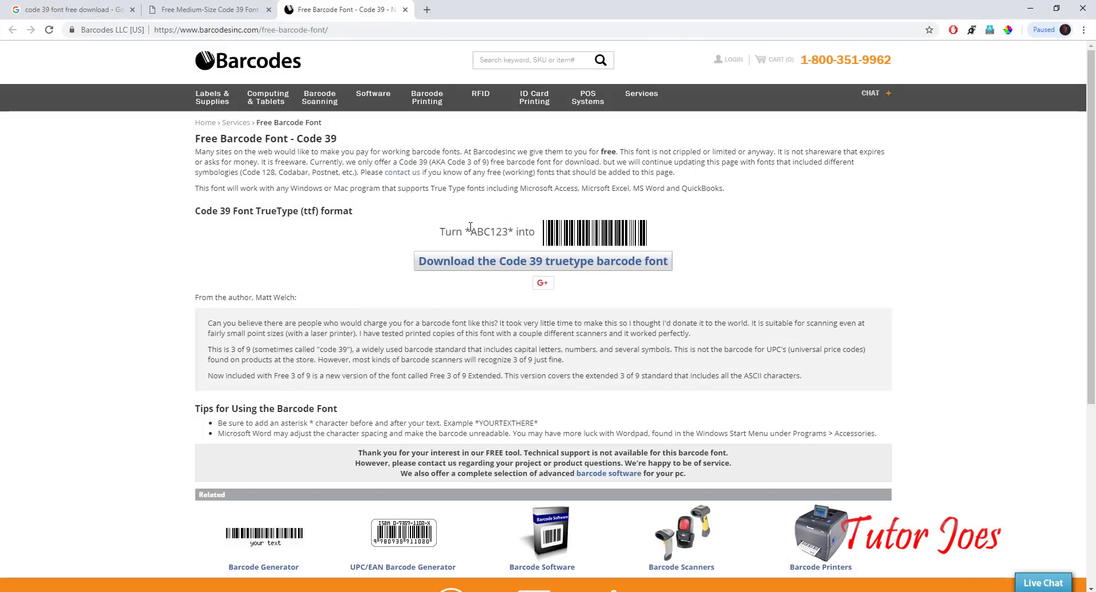
# Highlight the asterisk around the *ABC123* example, then deselect it
pyautogui.moveTo(463, 226); pyautogui.dragTo(509, 227)
pyautogui.click(508, 225)
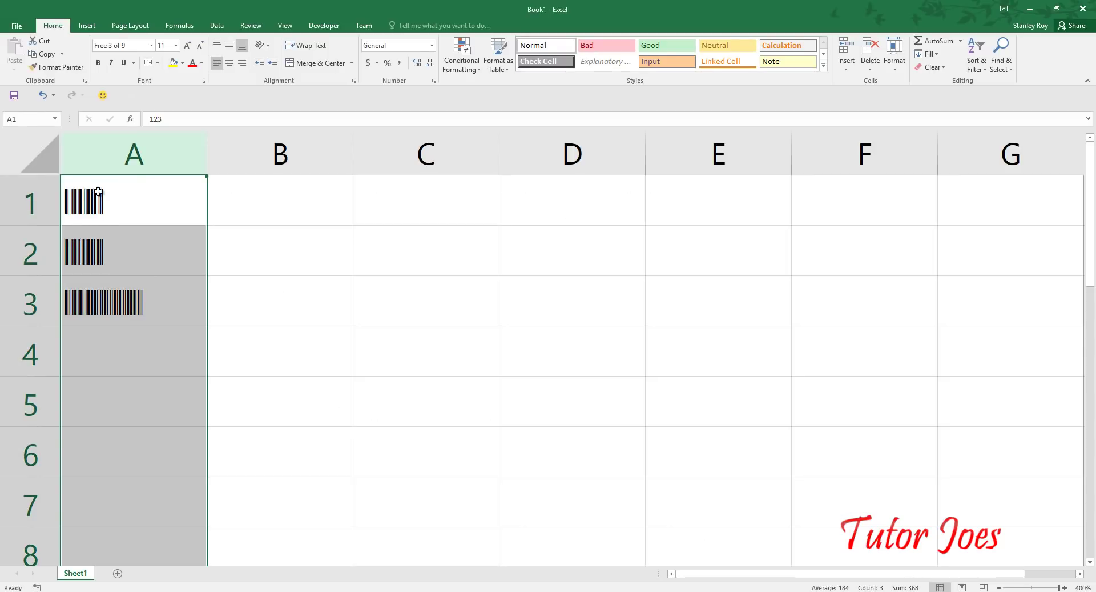
# Append a trailing asterisk to A1 and A2, making them 123* and 245*, then select column A
pyautogui.click(144, 200)
pyautogui.doubleClick(142, 201)
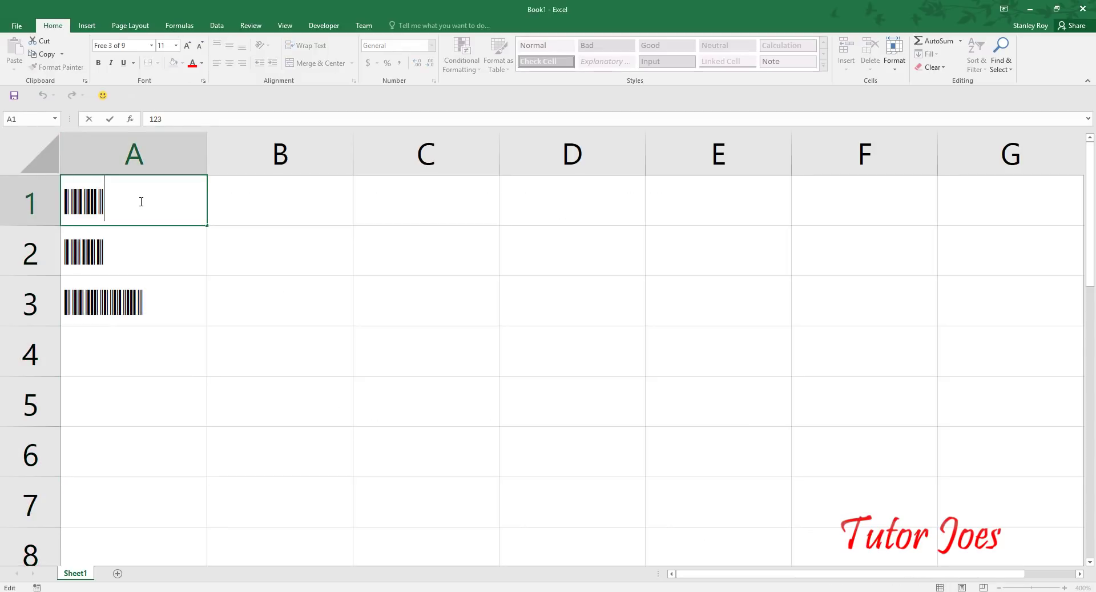
pyautogui.write('*')
pyautogui.doubleClick(111, 246)
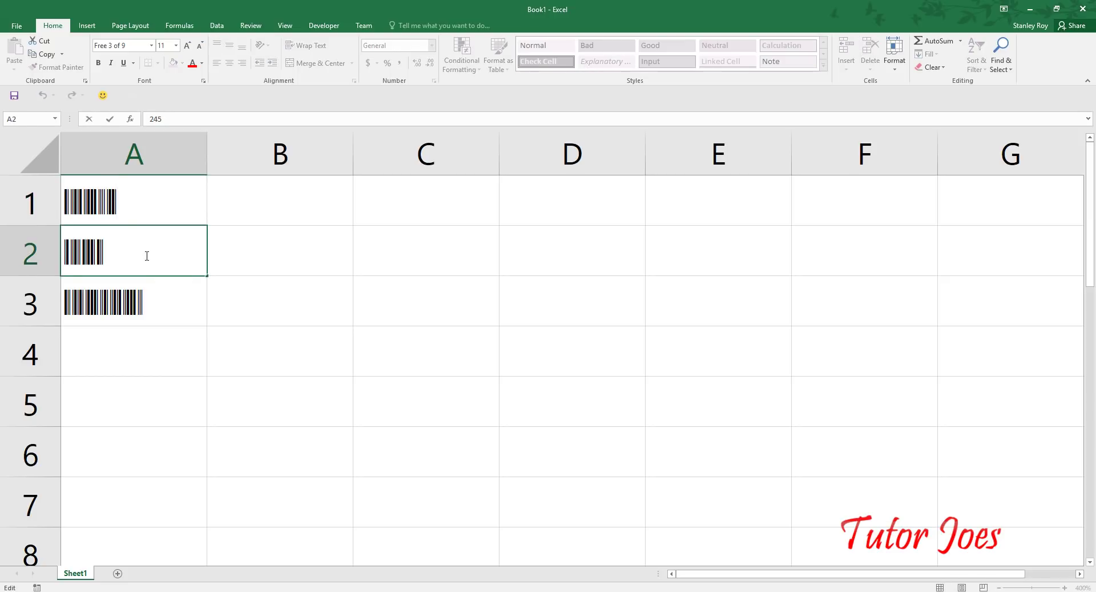
pyautogui.write('*')
pyautogui.click(215, 233)
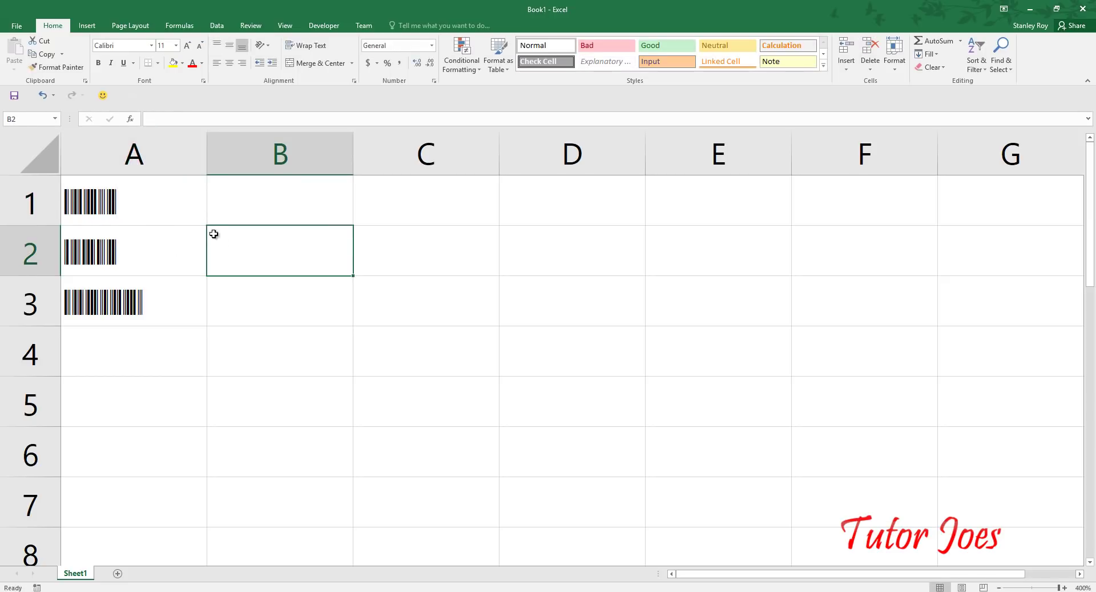
pyautogui.click(166, 154)
pyautogui.click(129, 45)
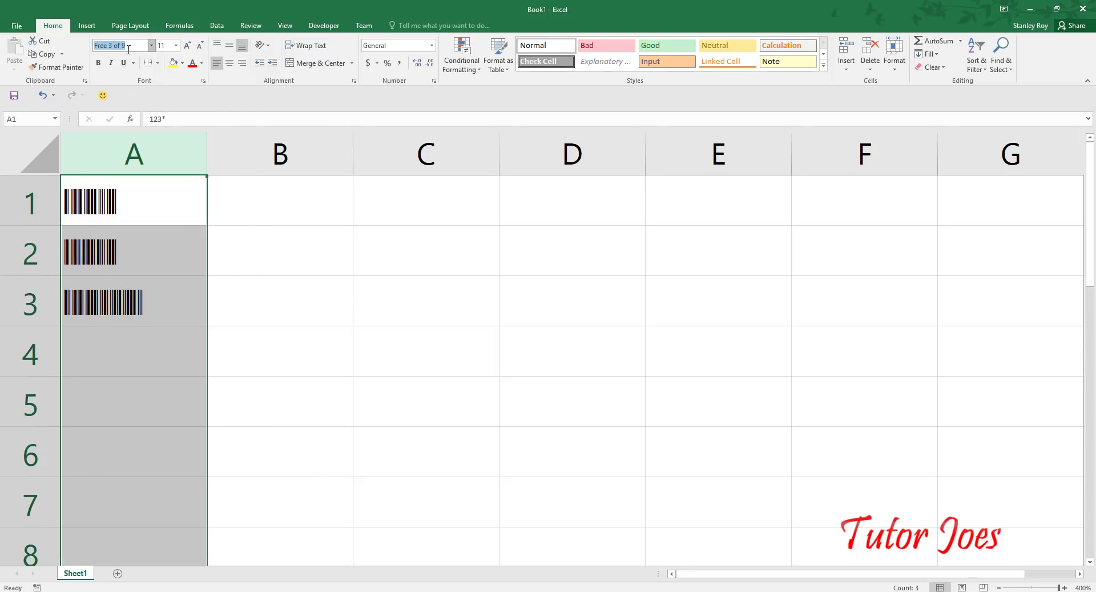
# Set column A's font to Arial and add a trailing asterisk to ABC123 in A3
pyautogui.write('Arial')
pyautogui.press('Return')
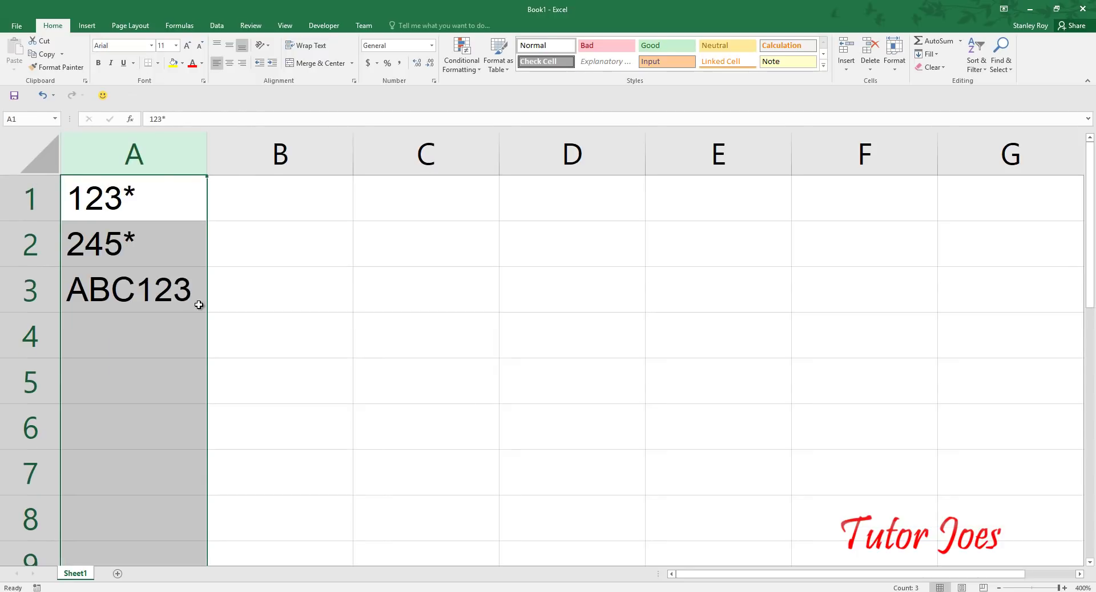
pyautogui.click(182, 290)
pyautogui.doubleClick(184, 290)
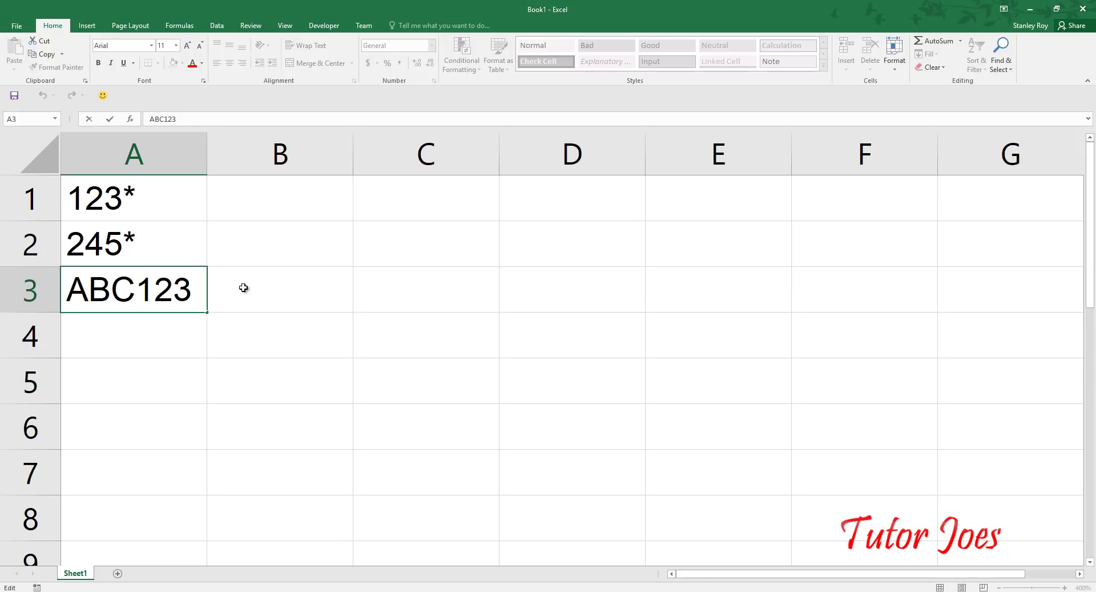
pyautogui.write('*')
# Add leading asterisks so A1–A3 read *123*, *245*, *ABC123*, and autofit column A
pyautogui.click(71, 196)
pyautogui.doubleClick(71, 195)
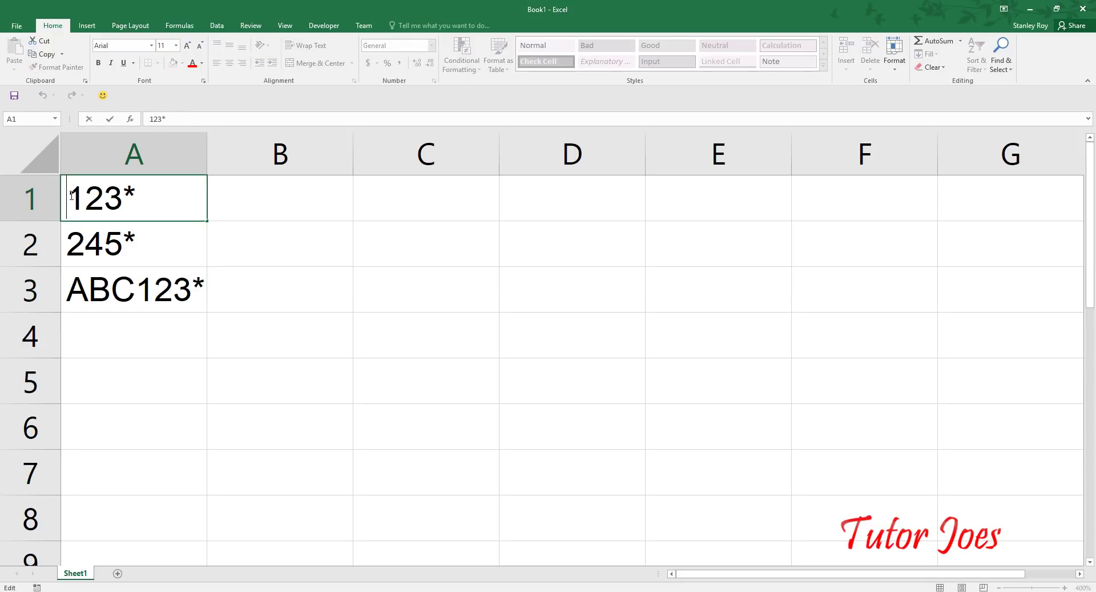
pyautogui.write('*')
pyautogui.click(69, 248)
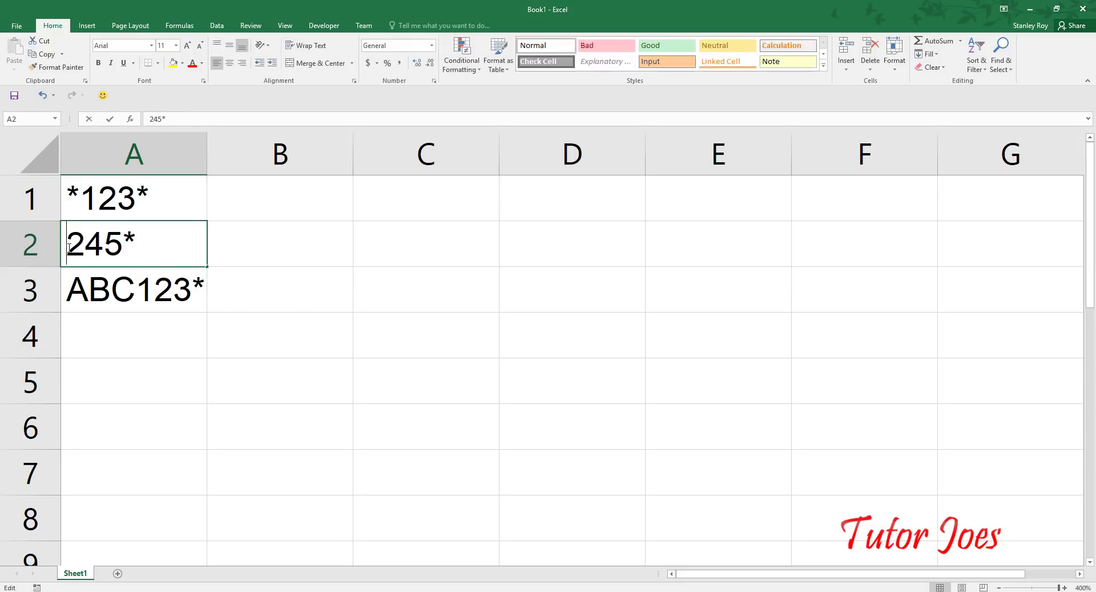
pyautogui.doubleClick(69, 248)
pyautogui.write('*')
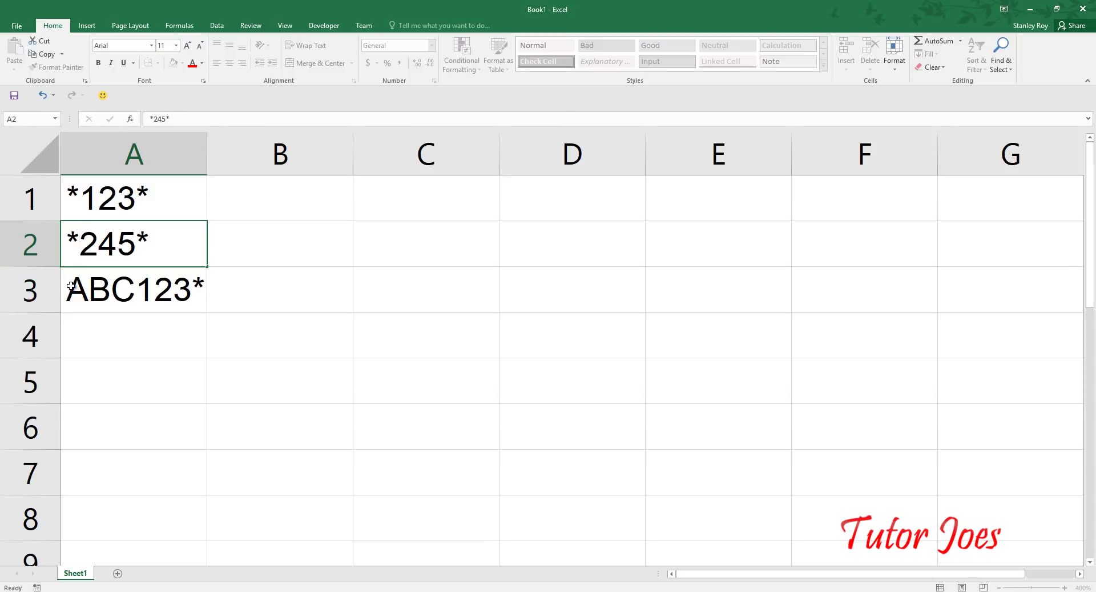
pyautogui.click(71, 285)
pyautogui.doubleClick(71, 285)
pyautogui.write('*')
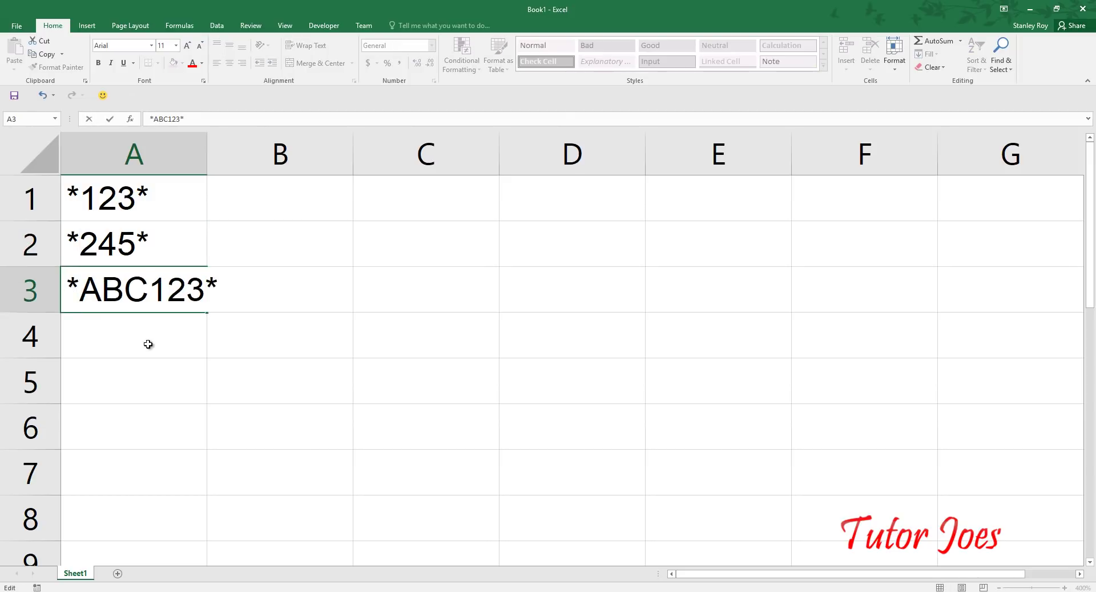
pyautogui.click(149, 345)
pyautogui.doubleClick(206, 163)
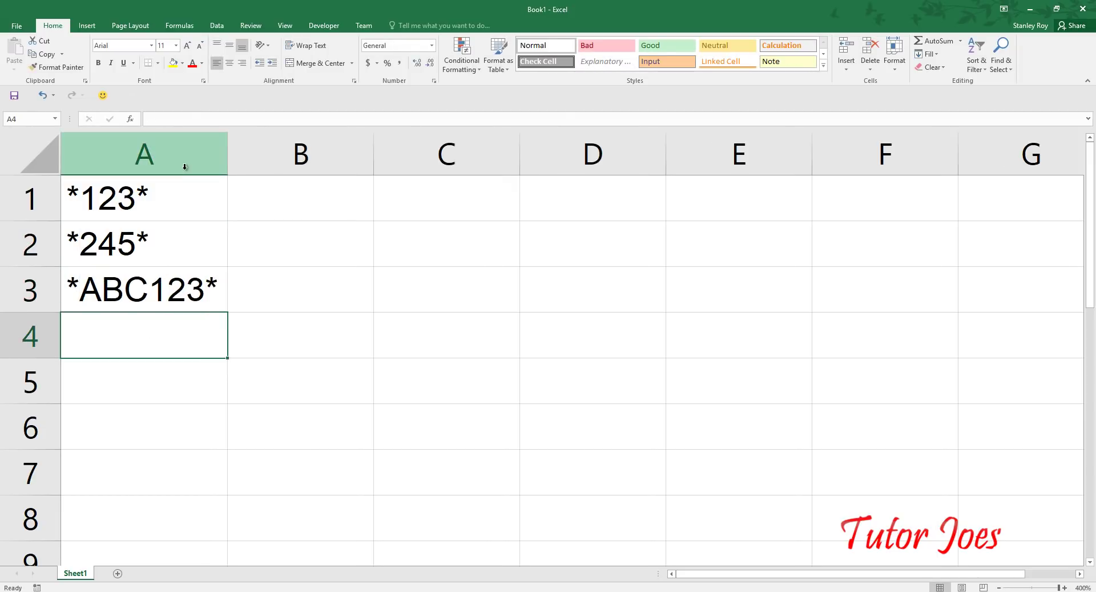
pyautogui.click(169, 155)
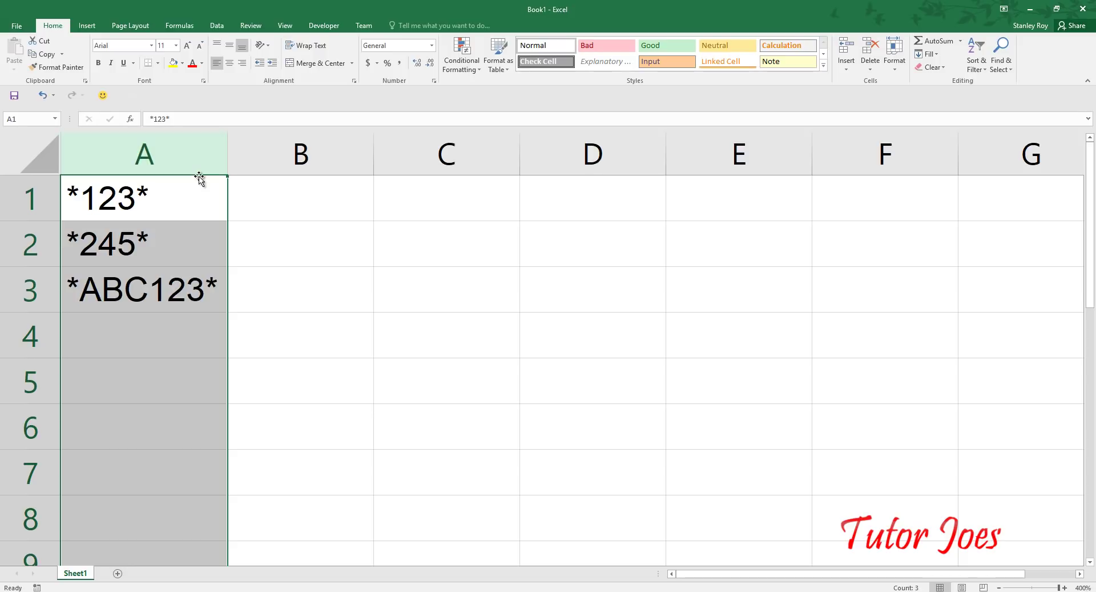
# Change column A's font back to Free 3 of 9 to show the barcodes
pyautogui.click(133, 43)
pyautogui.write('Free 3 of 9')
pyautogui.press('Return')
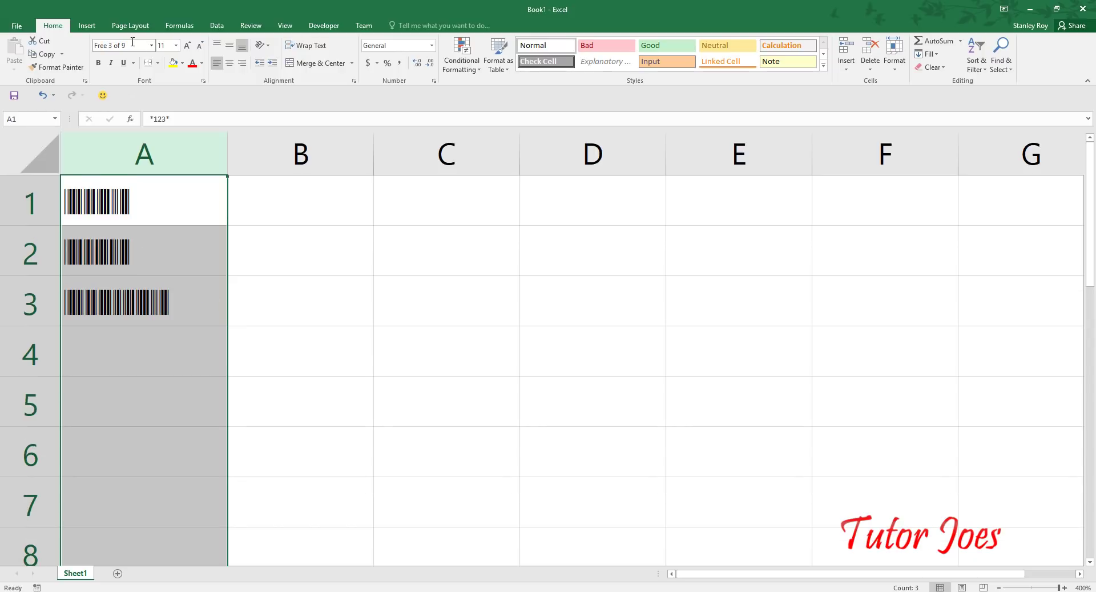
pyautogui.click(186, 279)
# Enlarge column A's barcodes to size 20 and widen columns A and B
pyautogui.click(158, 165)
pyautogui.click(187, 47)
pyautogui.click(187, 47)
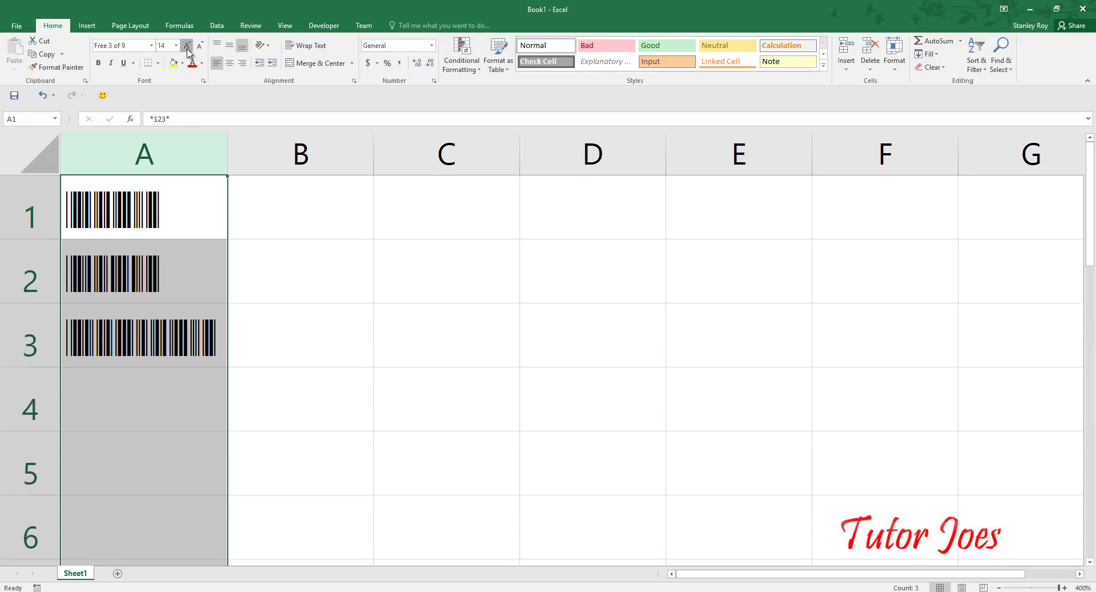
pyautogui.click(187, 47)
pyautogui.click(232, 196)
pyautogui.moveTo(224, 150); pyautogui.dragTo(276, 148)
pyautogui.click(240, 441)
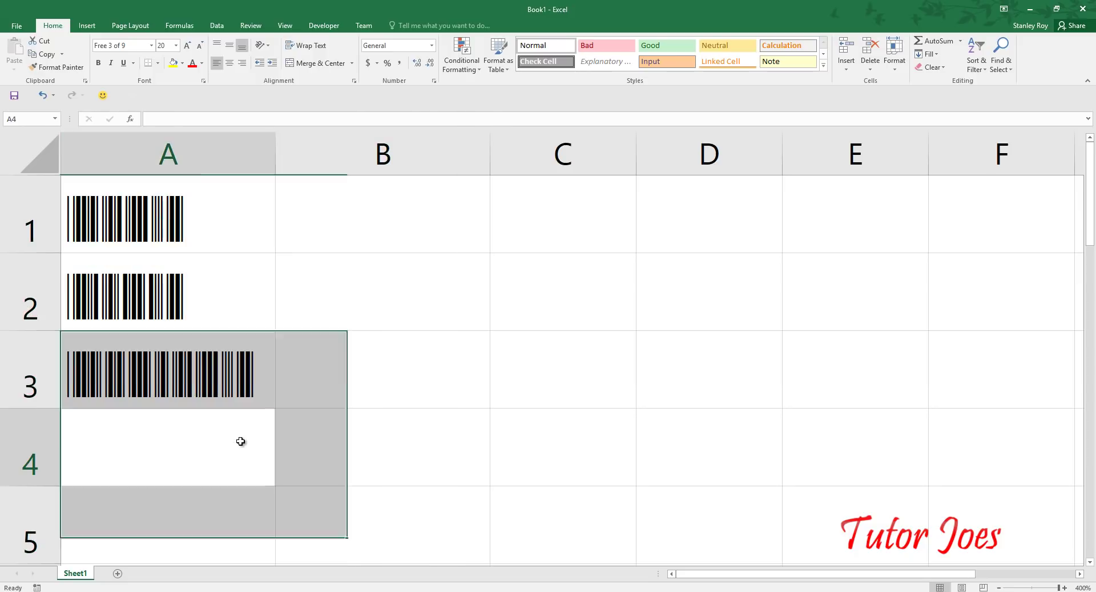